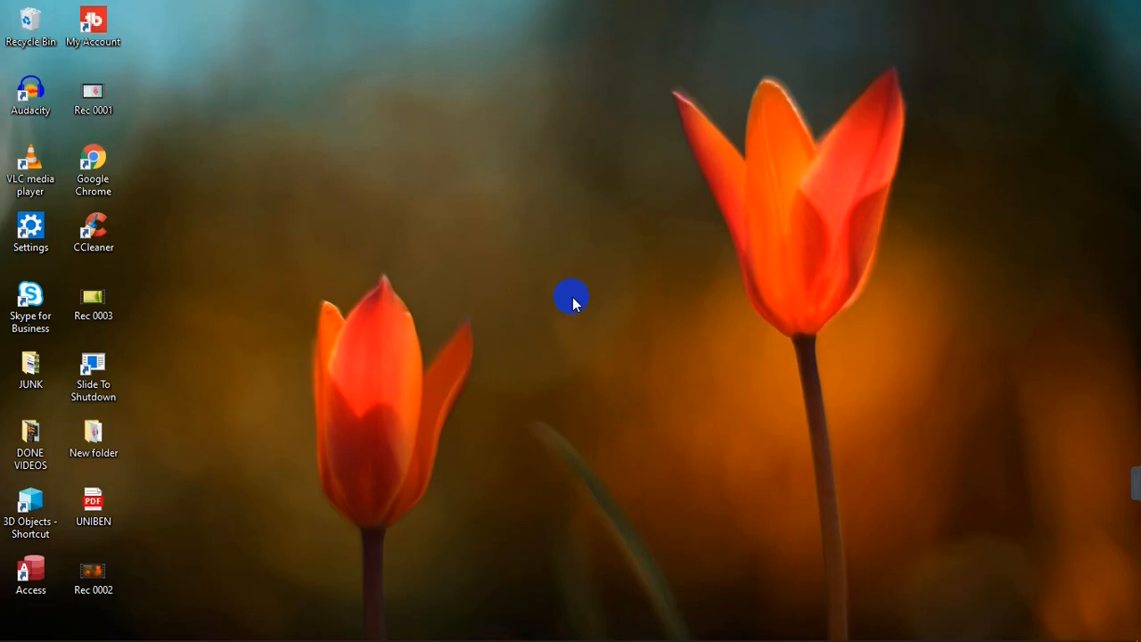
Apply the Heading 1 style to the INTRODUCTION heading.
click(445, 629)
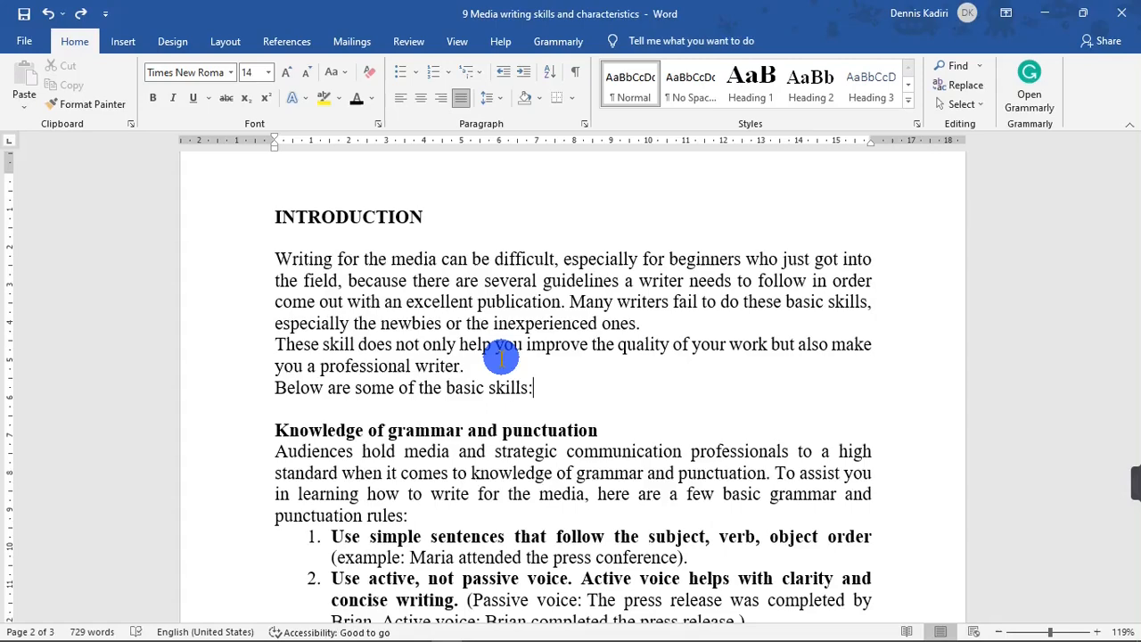
mouse_move(1132, 361)
mouse_down()
mouse_move(1128, 343)
mouse_move(1132, 361)
mouse_up()
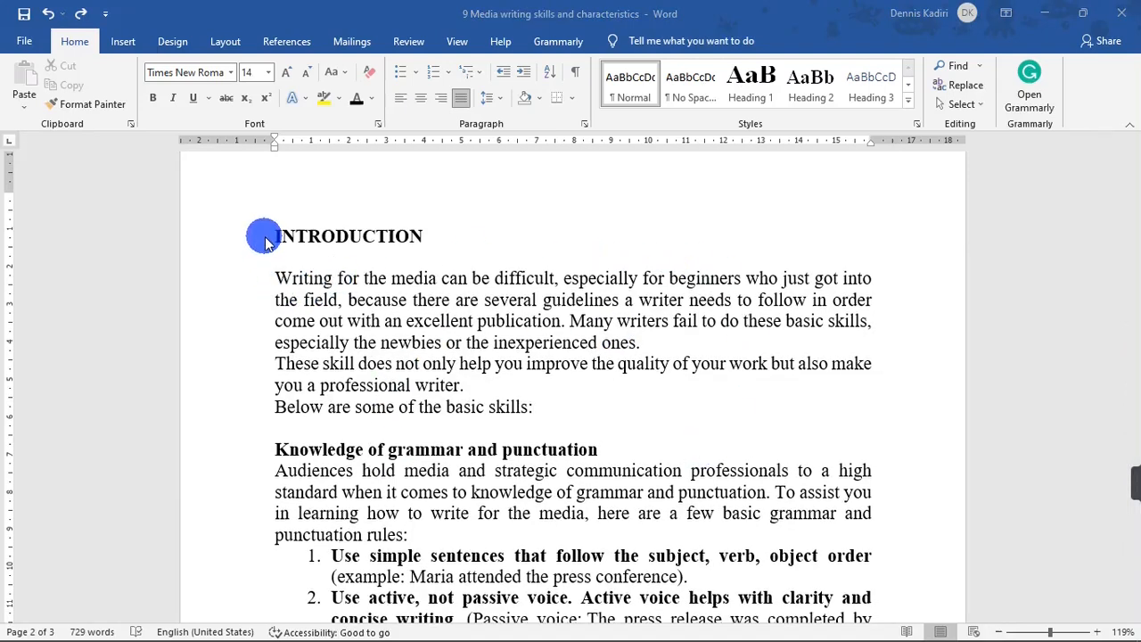
drag(1131, 391, 1137, 344)
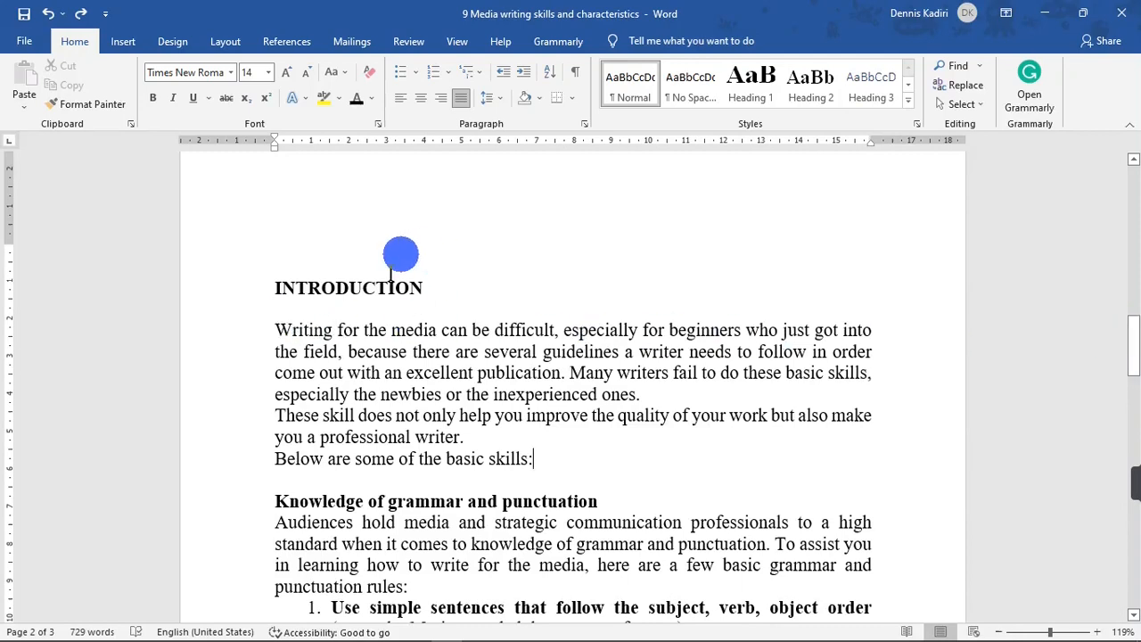
scroll(401, 330, up, 1)
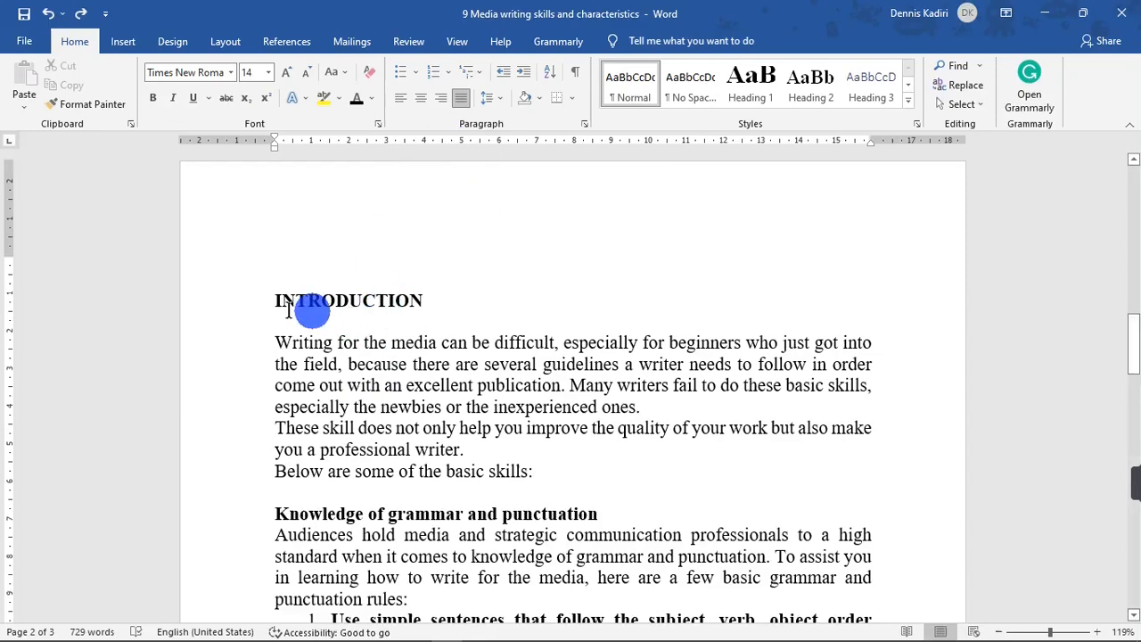
scroll(303, 321, down, 1)
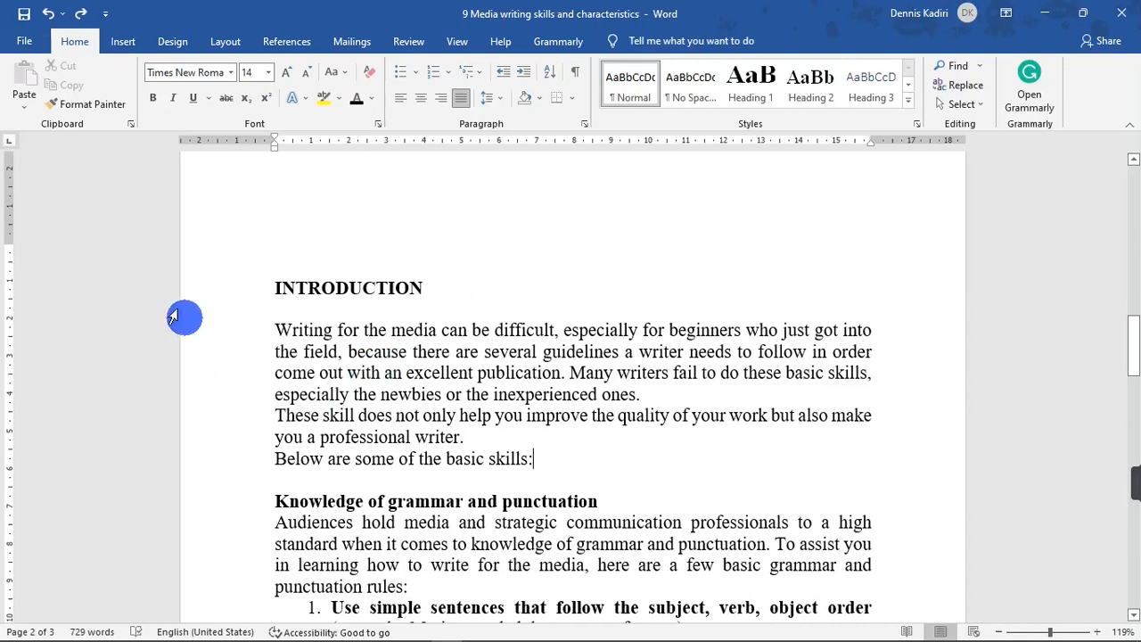
click(235, 299)
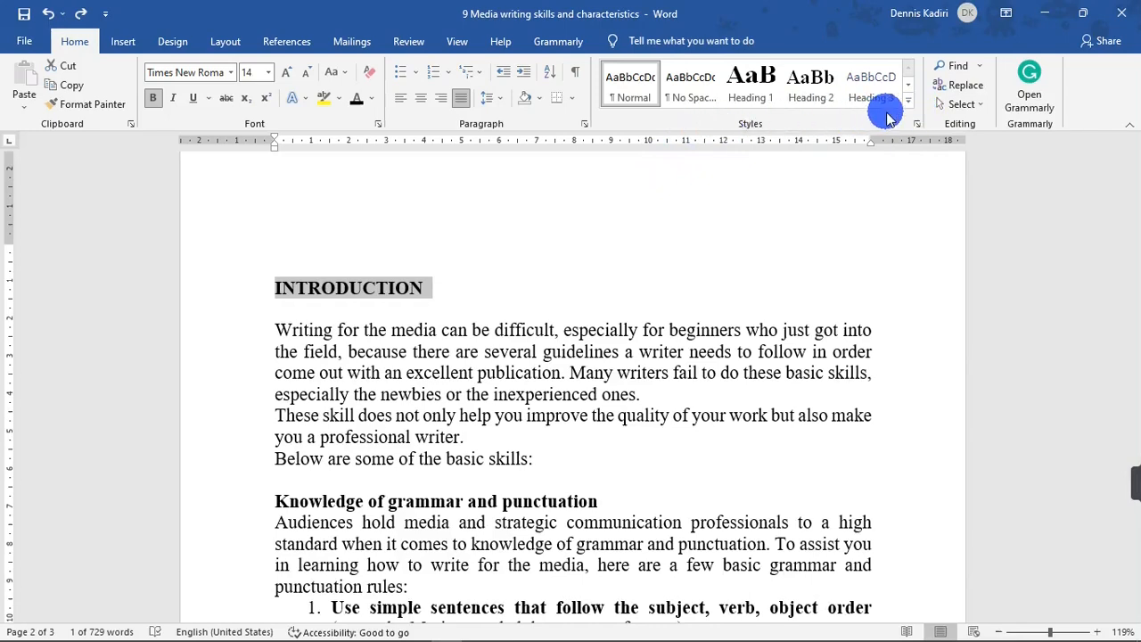
click(750, 89)
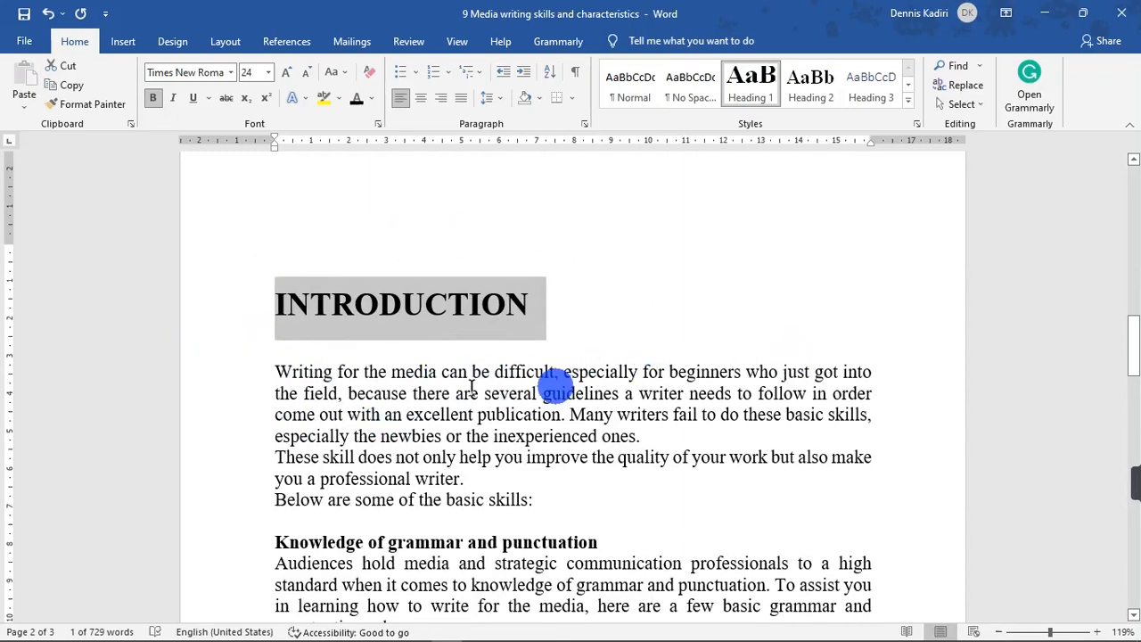
Apply the Heading 1 style to the 'Knowledge of grammar and punctuation' heading.
scroll(886, 353, down, 3)
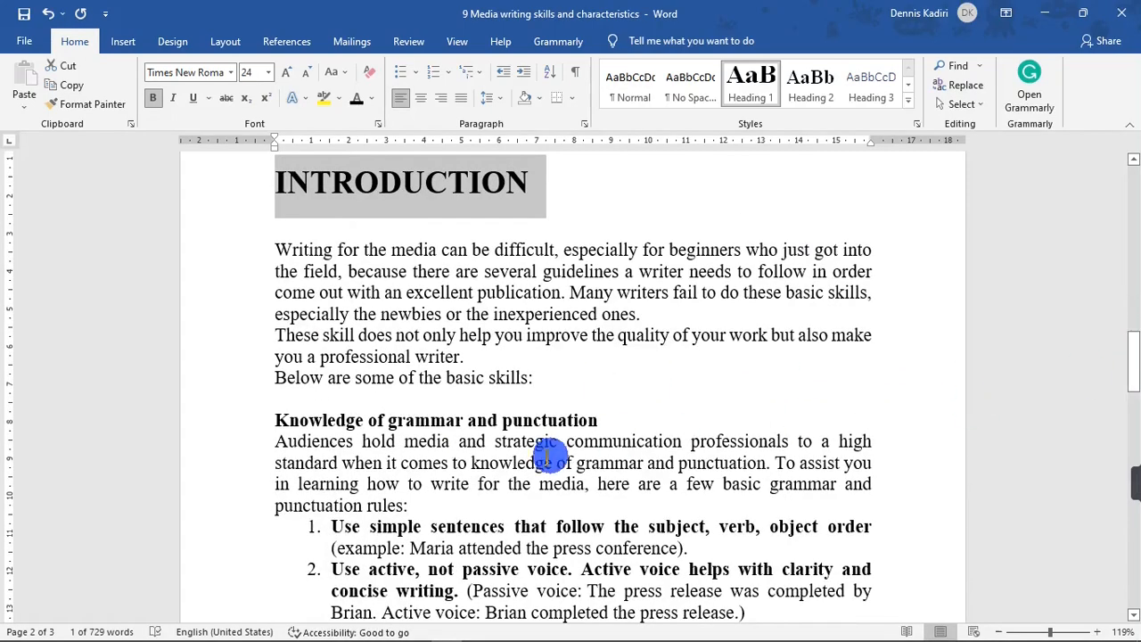
click(230, 437)
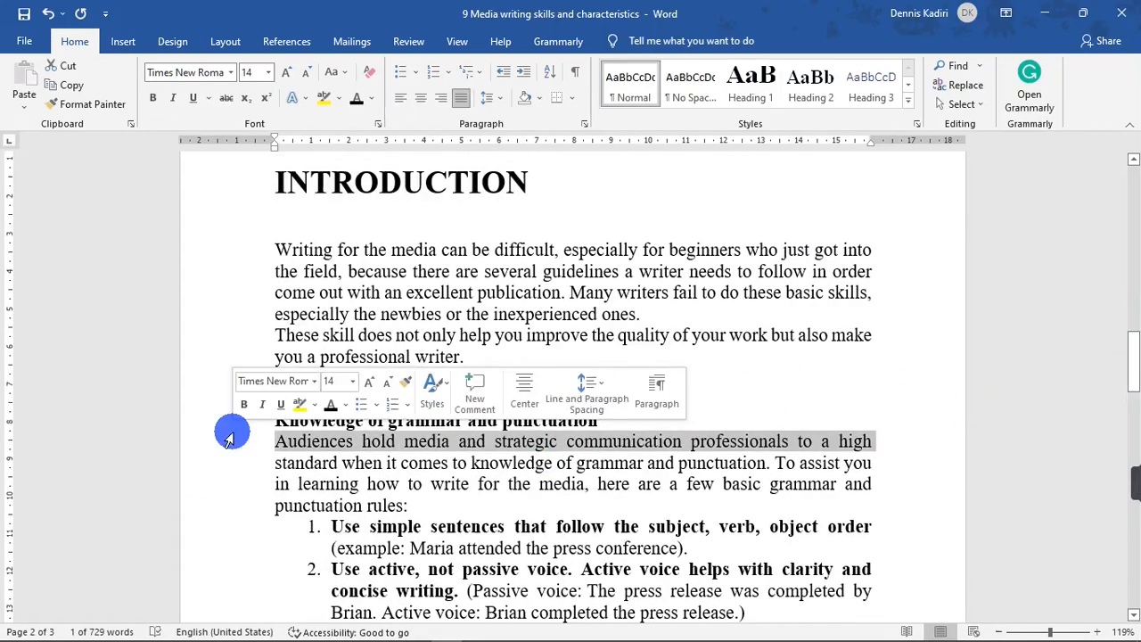
click(223, 423)
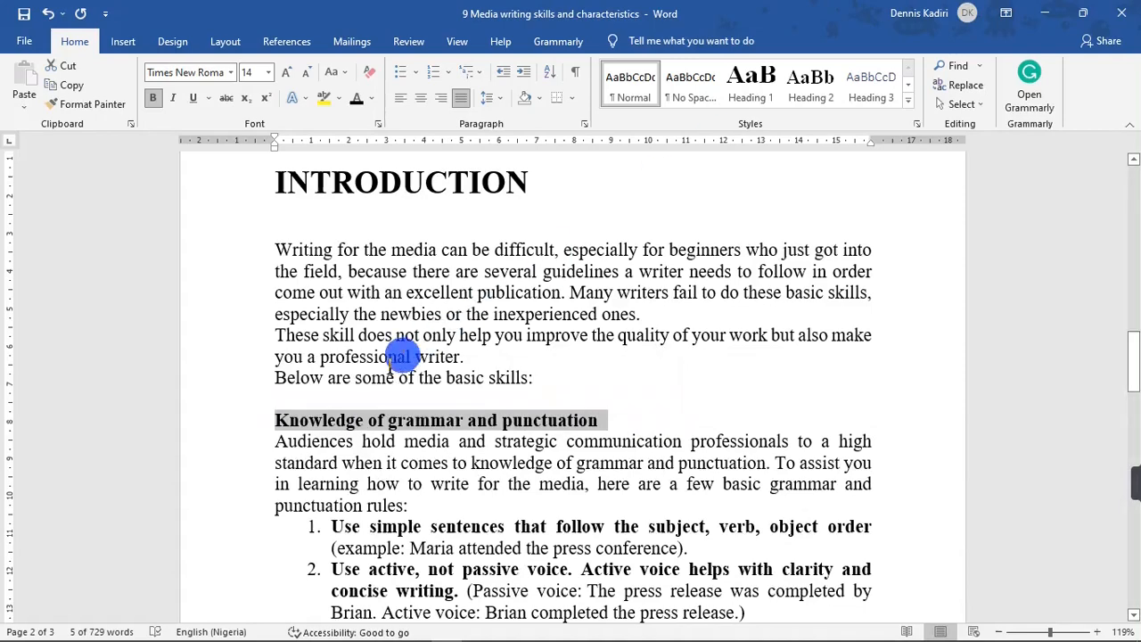
click(750, 84)
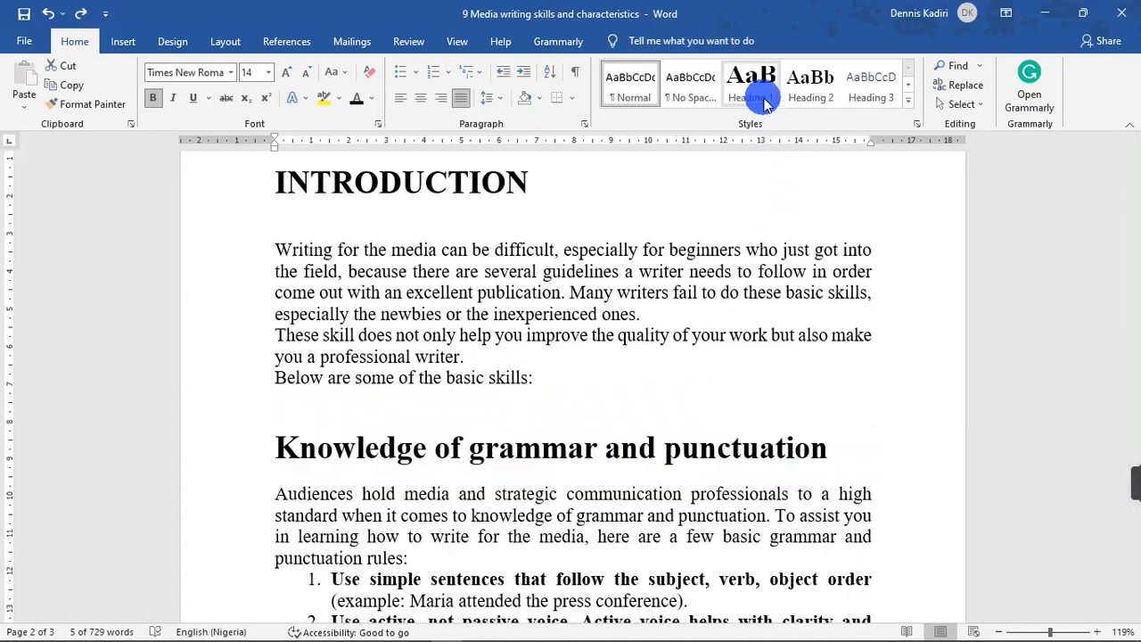
Apply the Heading 2 style to the first list item, 'Use simple sentences that follow the subject, verb, object order'.
mouse_move(1132, 312)
mouse_down()
mouse_move(1128, 335)
mouse_move(1131, 319)
mouse_up()
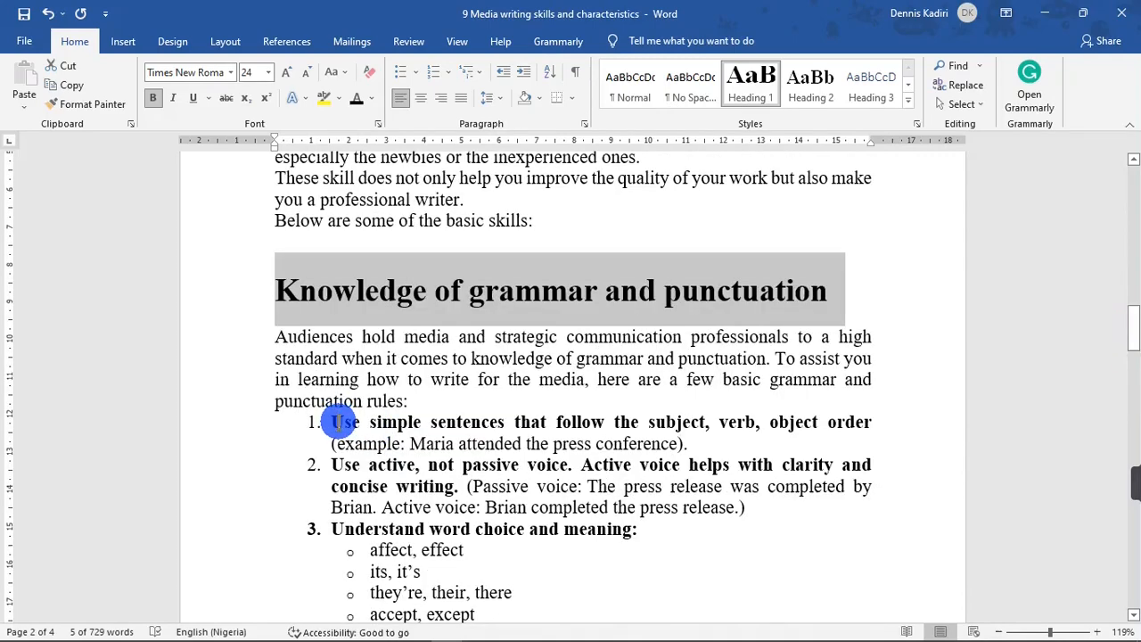
drag(329, 420, 361, 421)
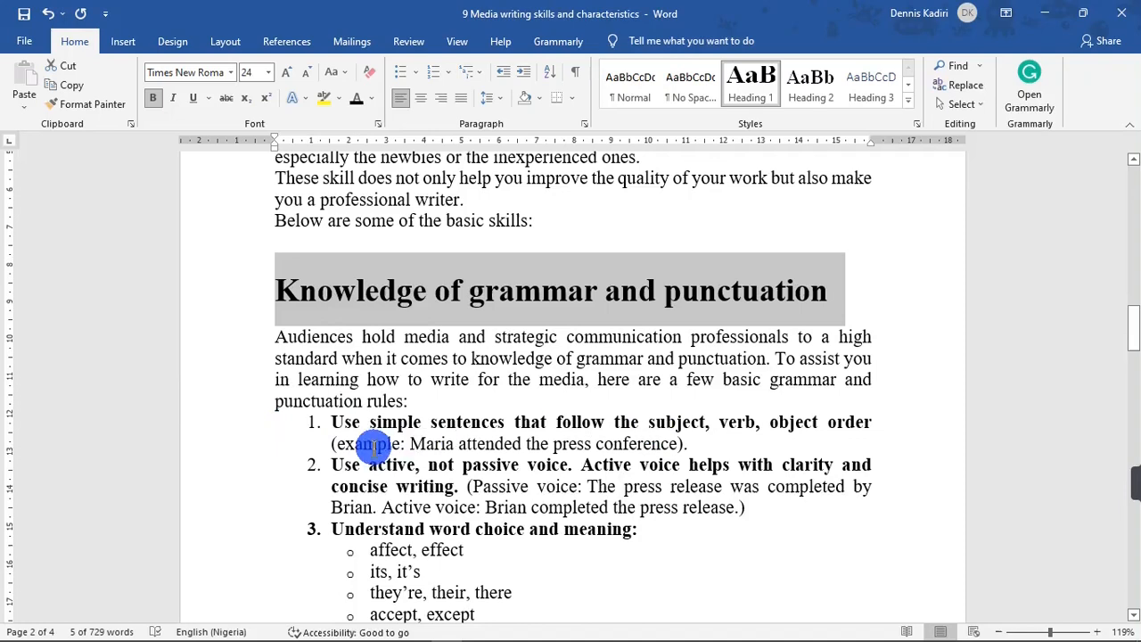
click(467, 422)
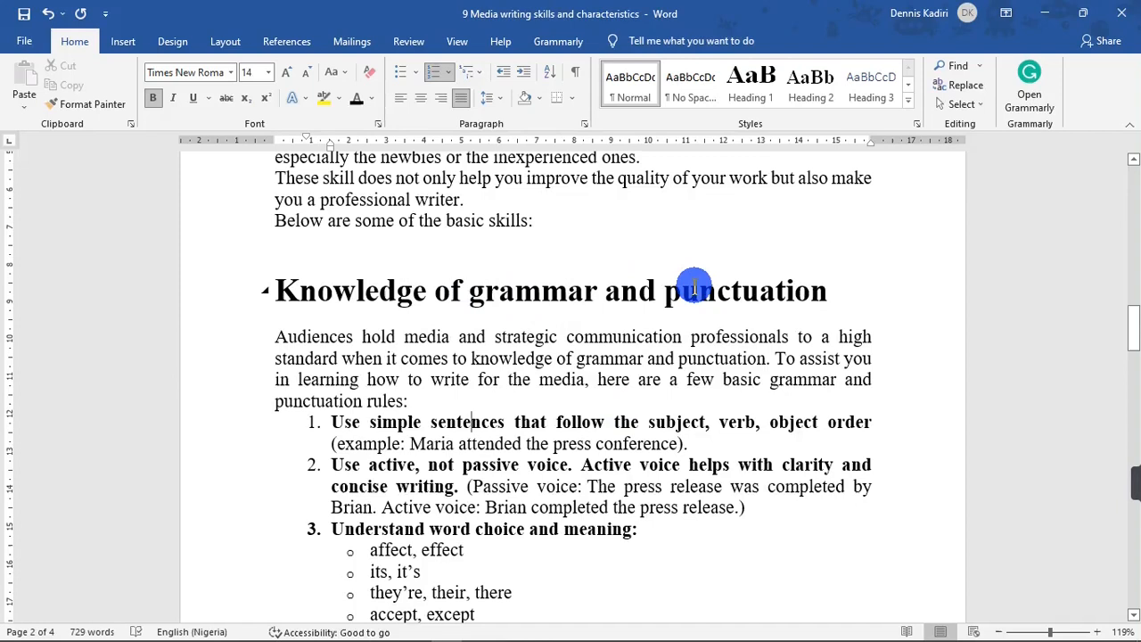
click(471, 426)
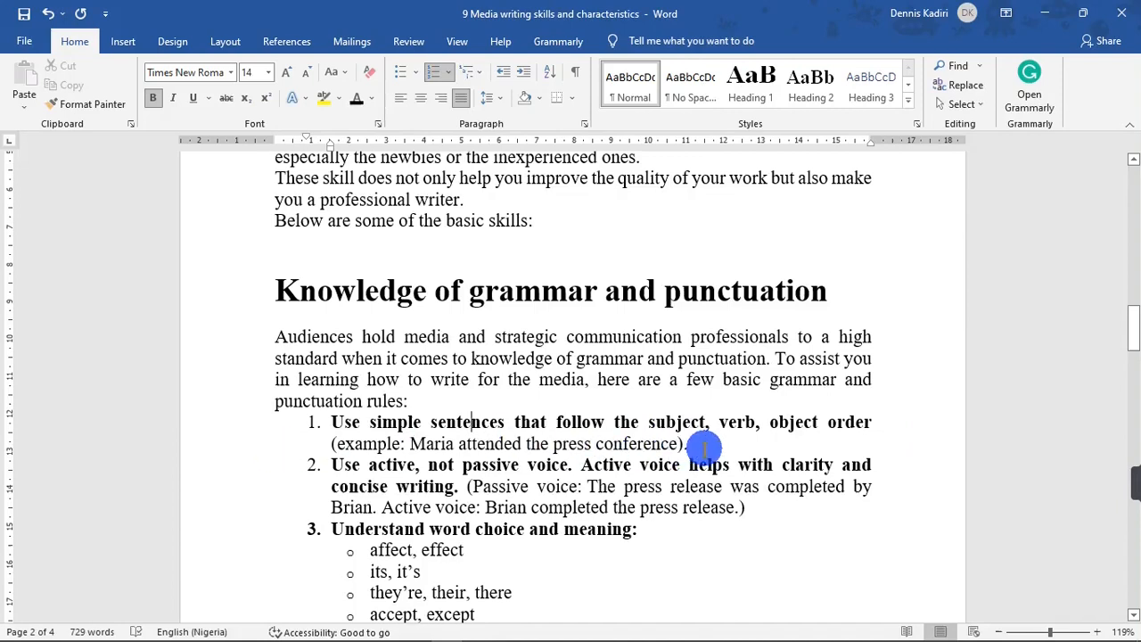
click(256, 430)
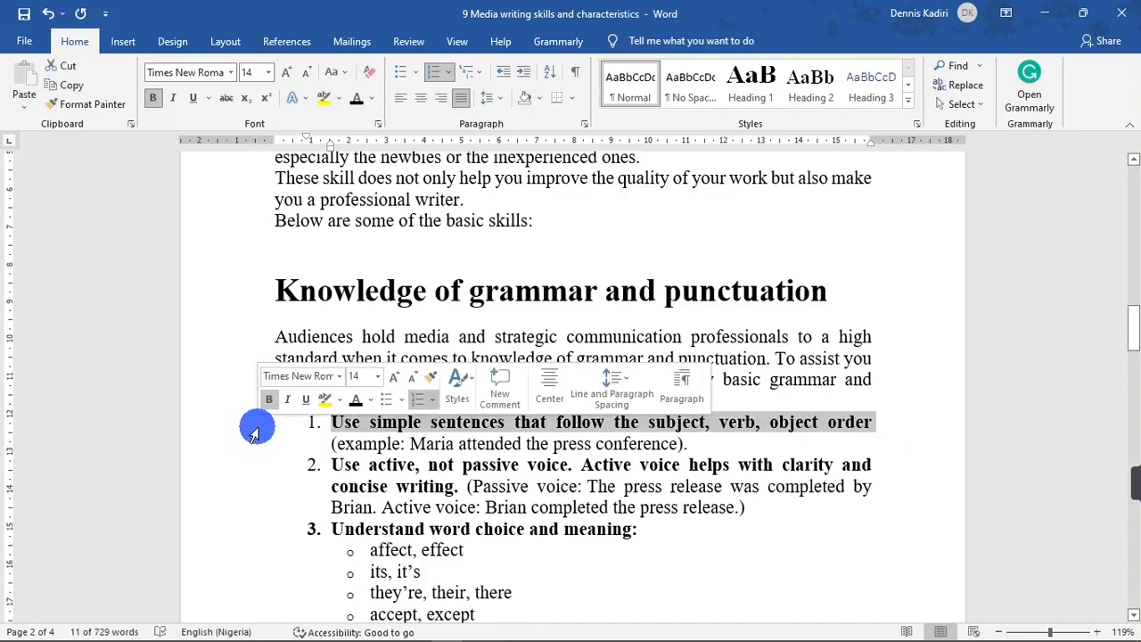
click(807, 111)
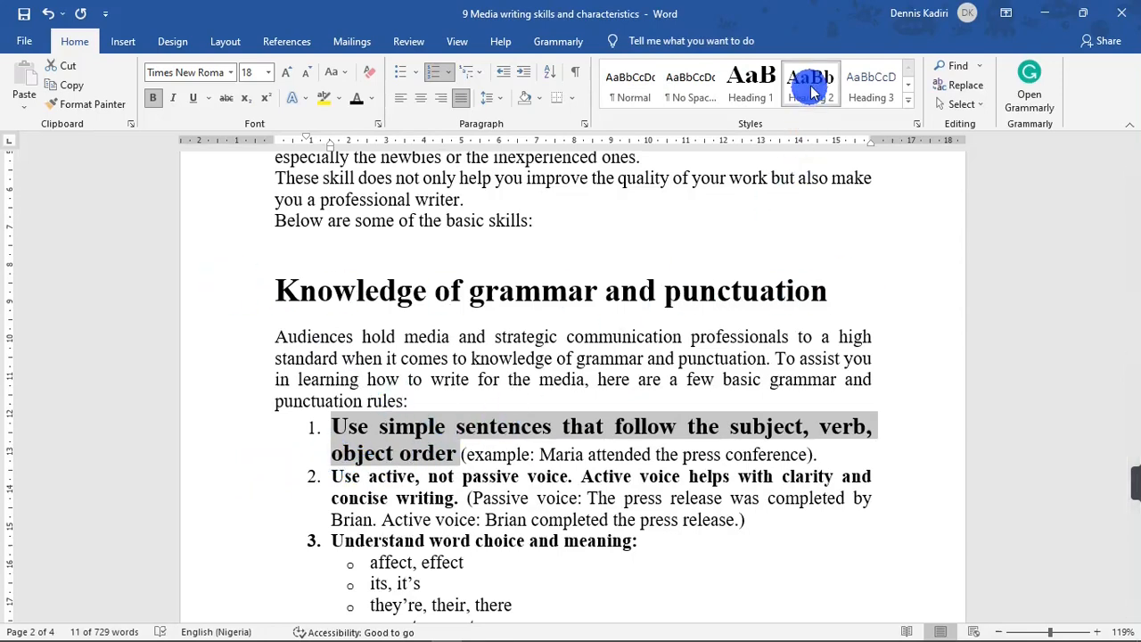
Apply the Heading 2 style to the bold sentence of list item 2, 'Use active, not passive voice…'.
drag(458, 498, 331, 477)
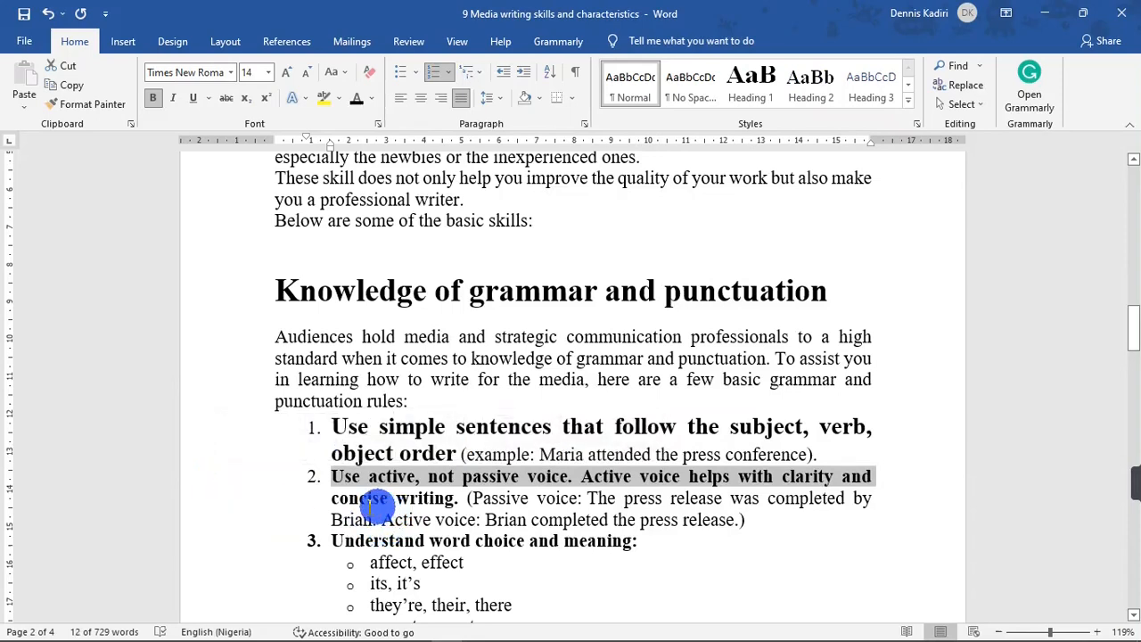
drag(318, 502, 461, 497)
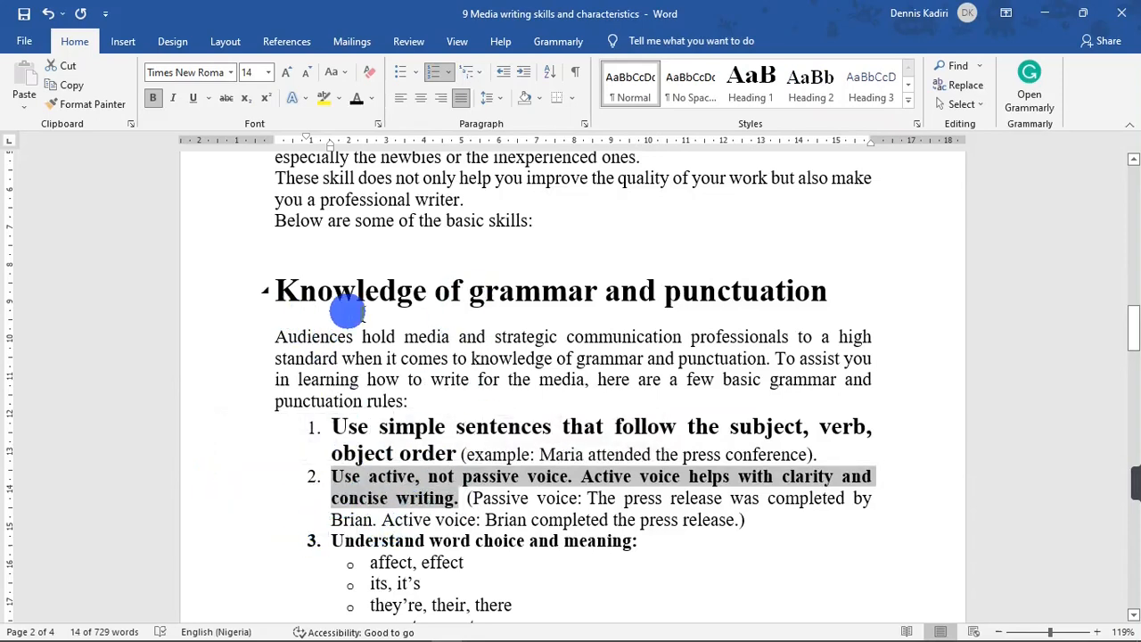
click(822, 82)
Move the passive-voice example onto its own paragraph after 'clarity and concise writing.'.
click(404, 532)
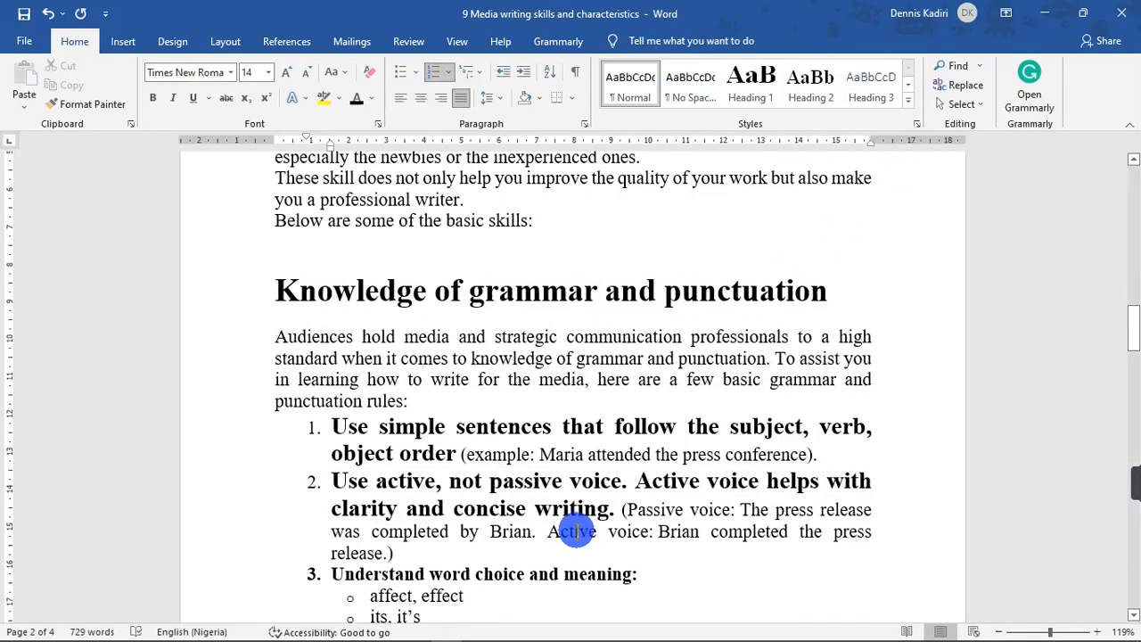
click(624, 509)
key(Return)
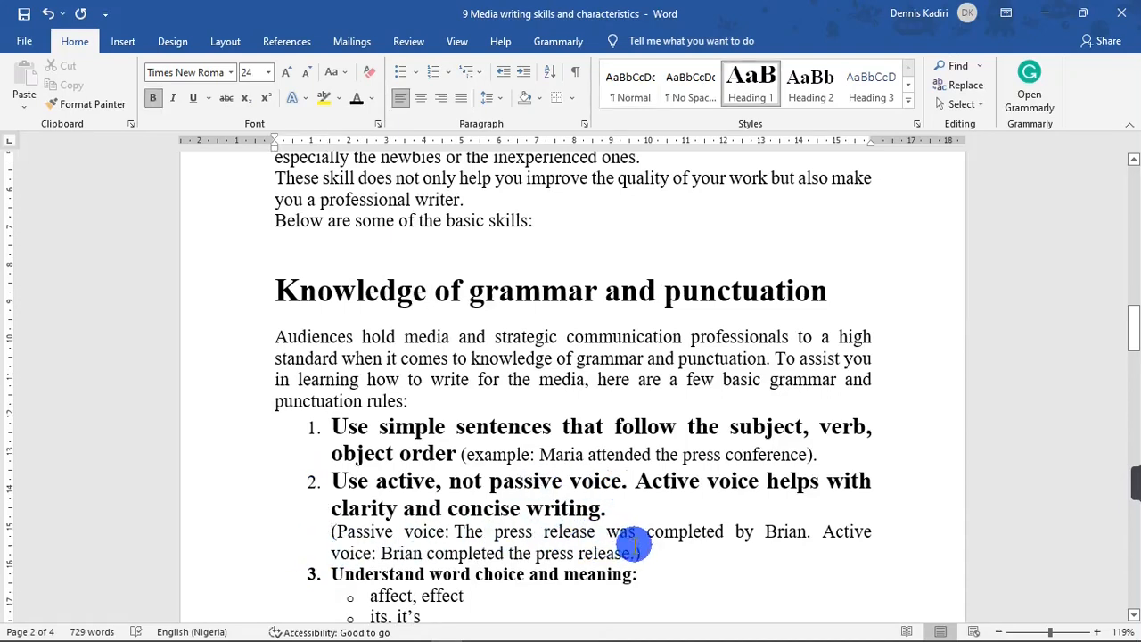
Apply the Heading 3 style to the passive-voice example paragraph.
click(272, 538)
drag(247, 542, 255, 560)
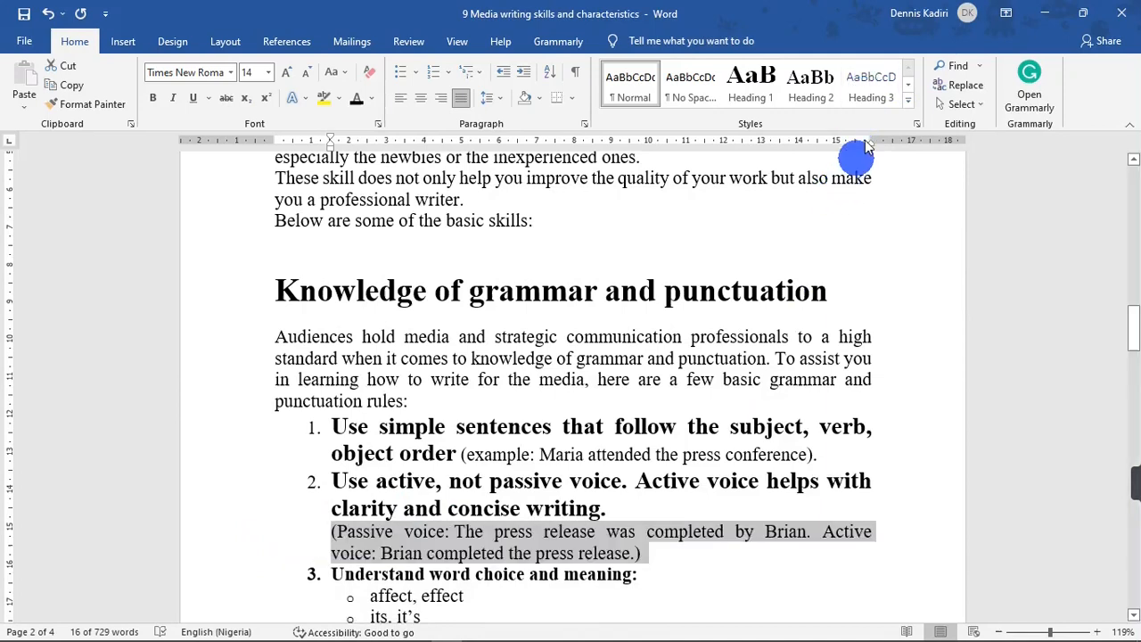
click(878, 95)
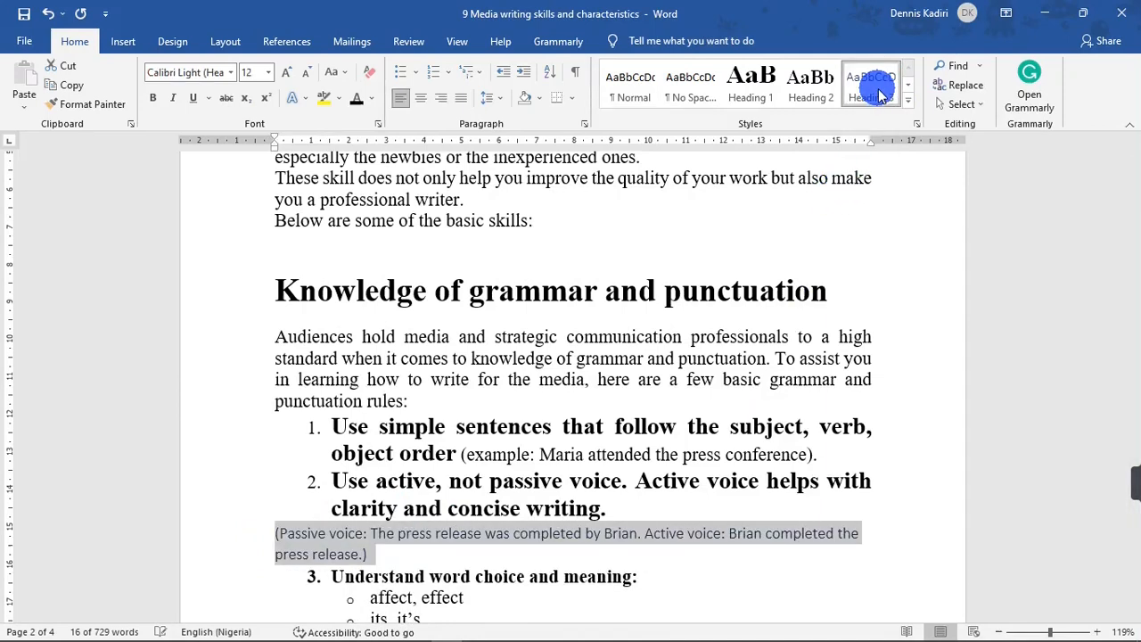
click(428, 575)
Apply the Heading 2 style to 'Understand word choice and meaning:'.
drag(1138, 328, 1138, 344)
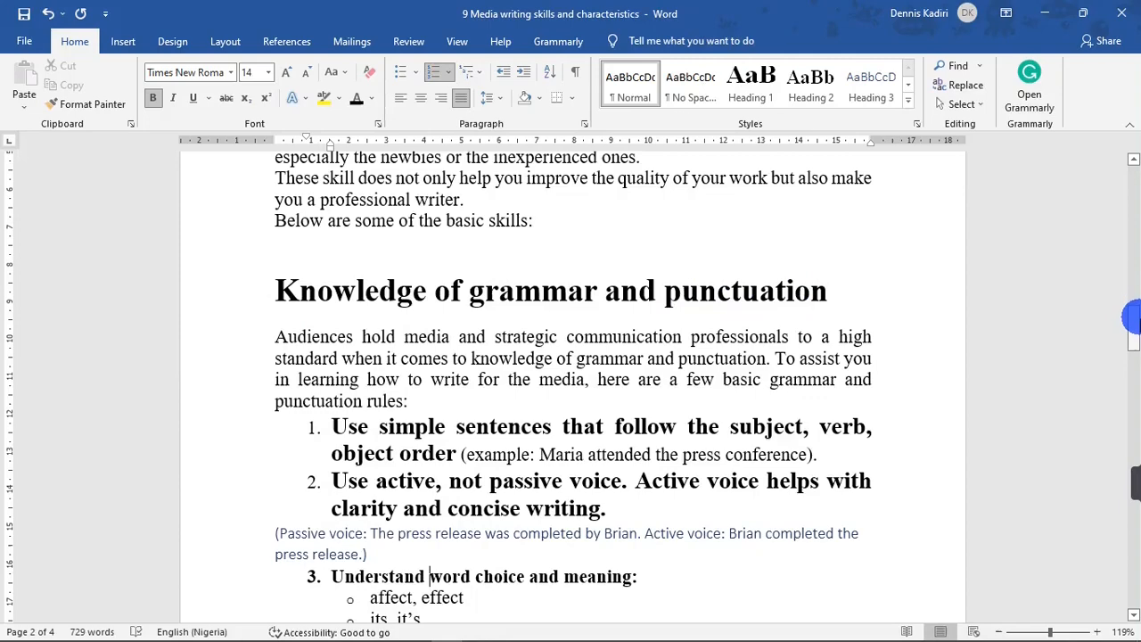
scroll(1128, 312, down, 3)
click(242, 430)
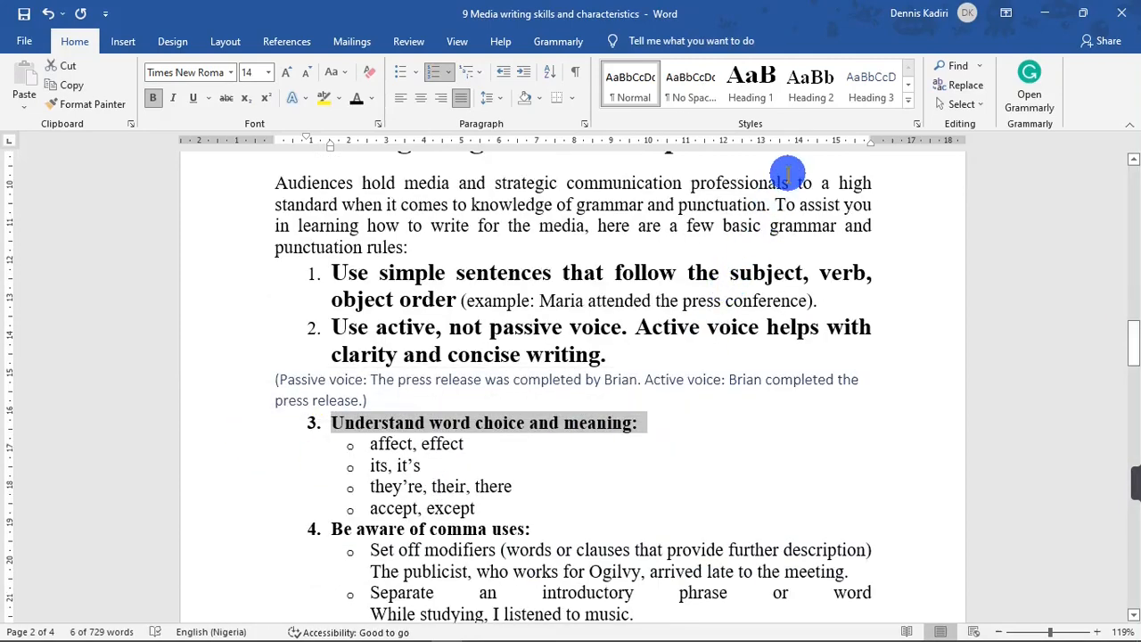
click(810, 81)
Apply the Heading 2 style to 'Be aware of comma uses:'.
drag(1130, 337, 1130, 363)
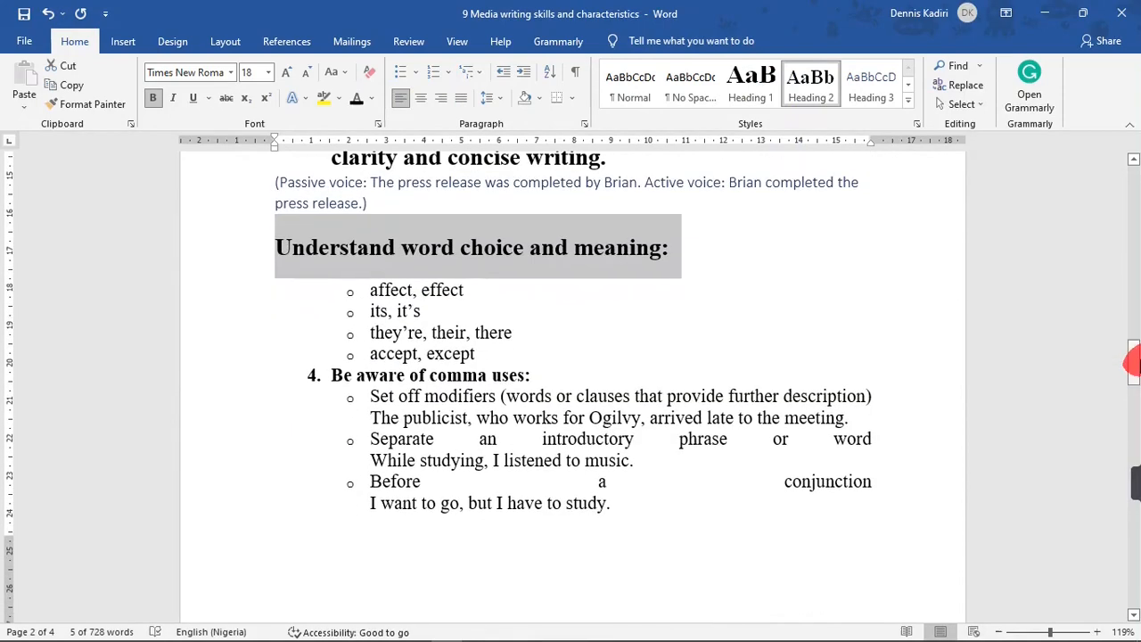
click(268, 374)
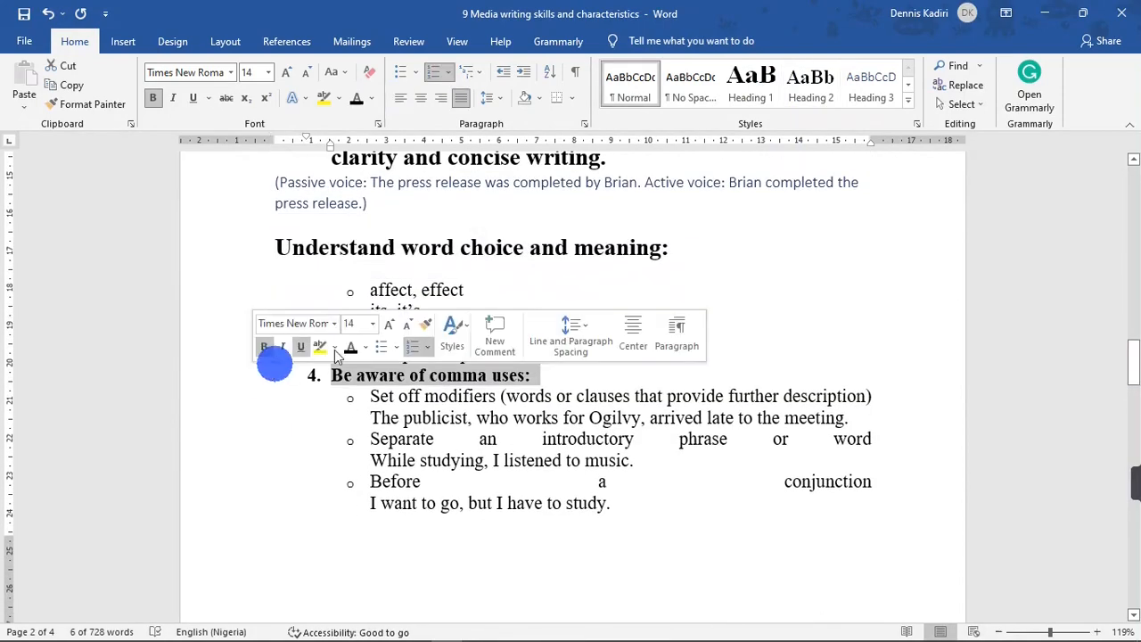
click(811, 85)
Apply the Heading 1 style to the 'Ability to simplify information' heading.
drag(1132, 367, 1131, 416)
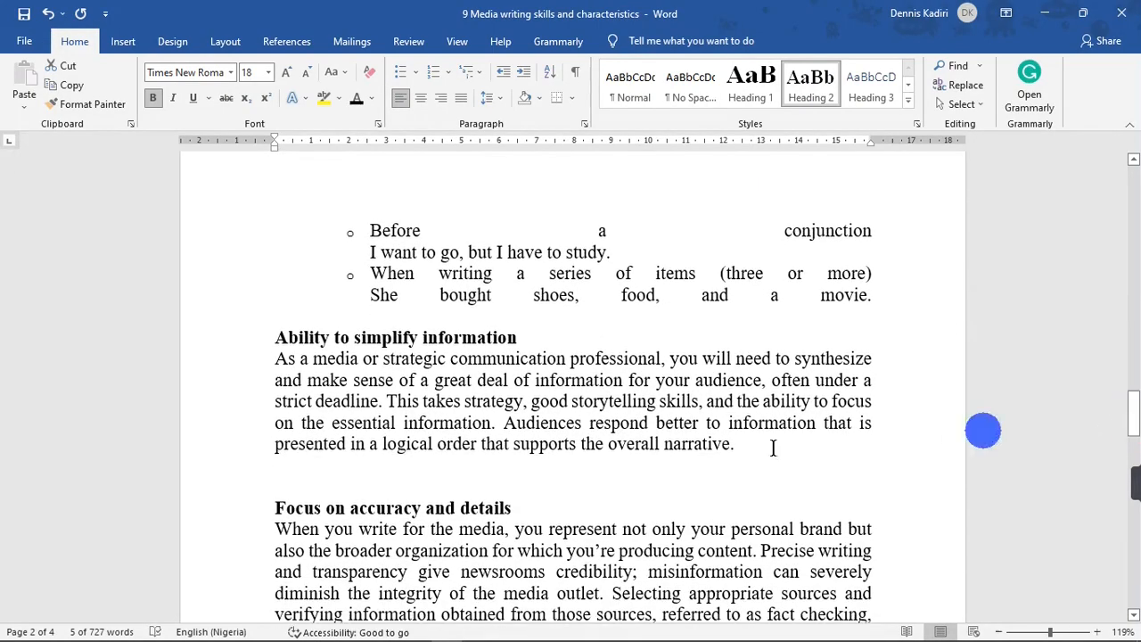
click(247, 354)
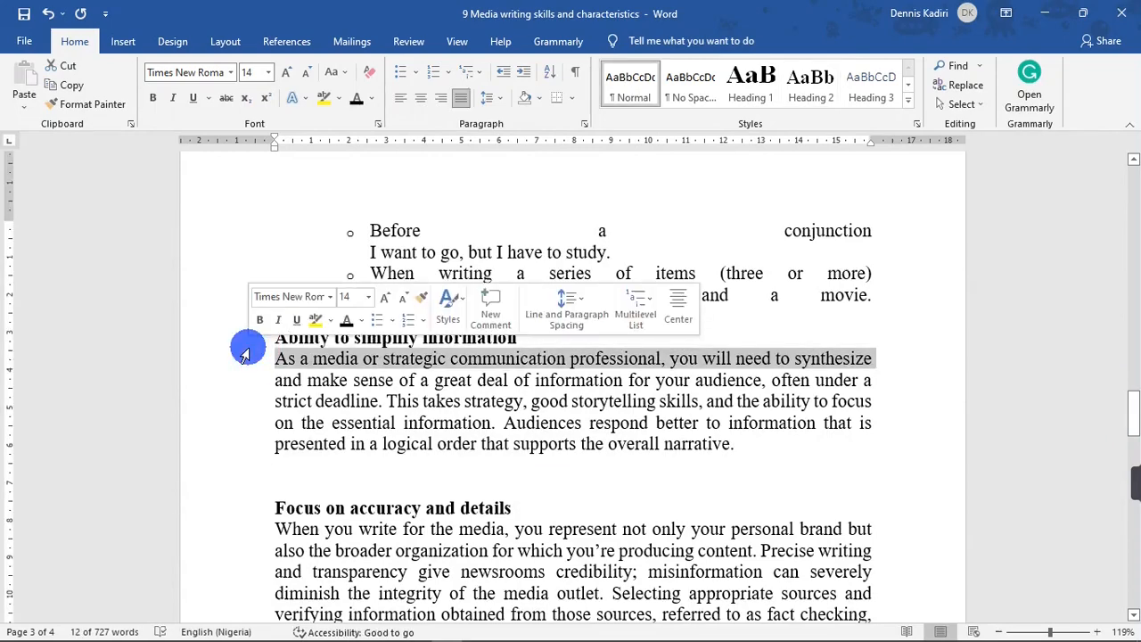
click(227, 346)
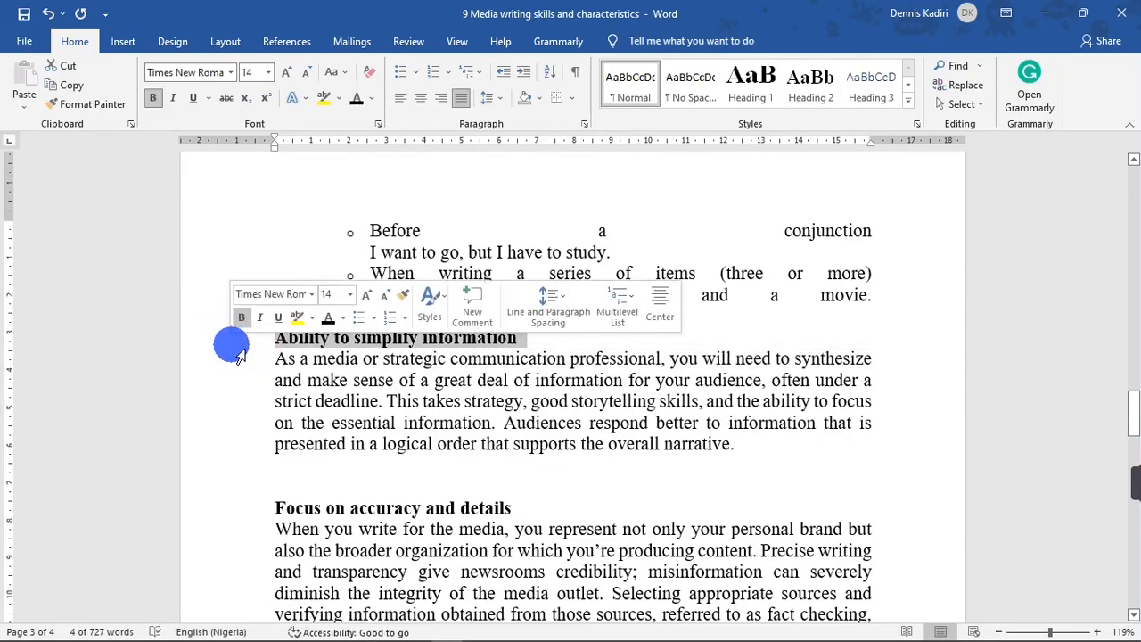
click(753, 91)
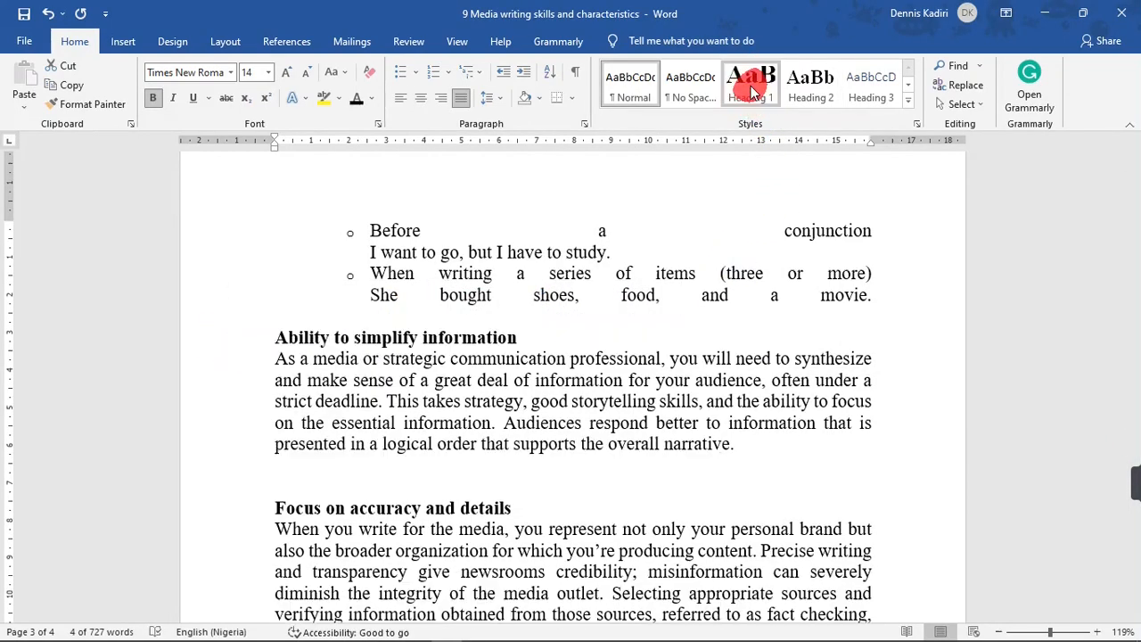
Apply the Heading 1 style to the 'Focus on accuracy and details' heading.
drag(1130, 403, 1125, 428)
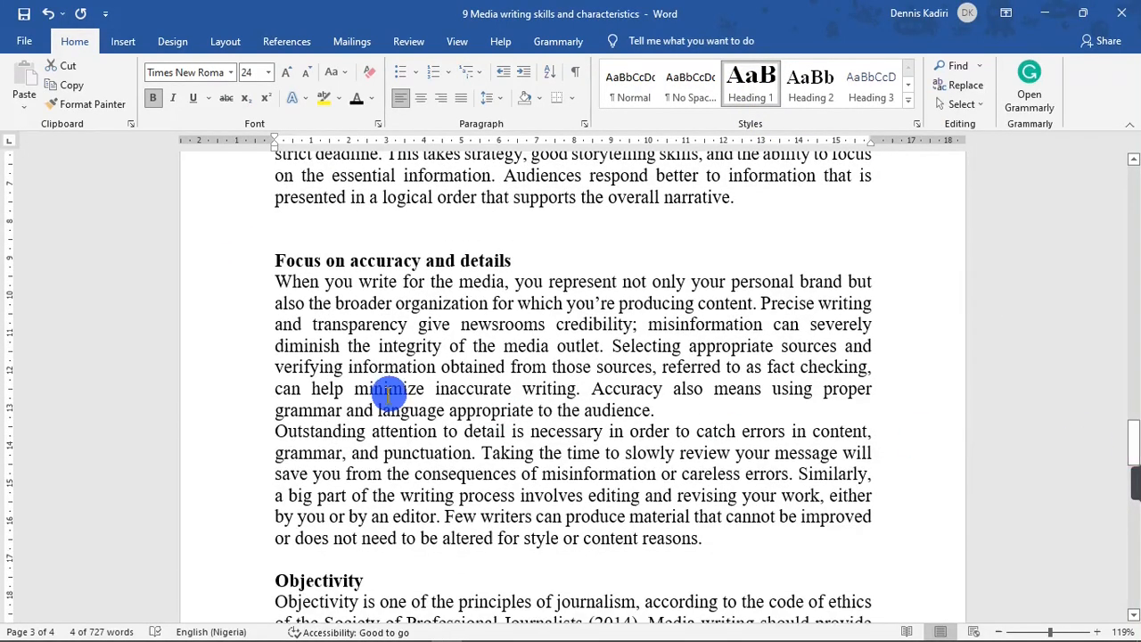
click(225, 267)
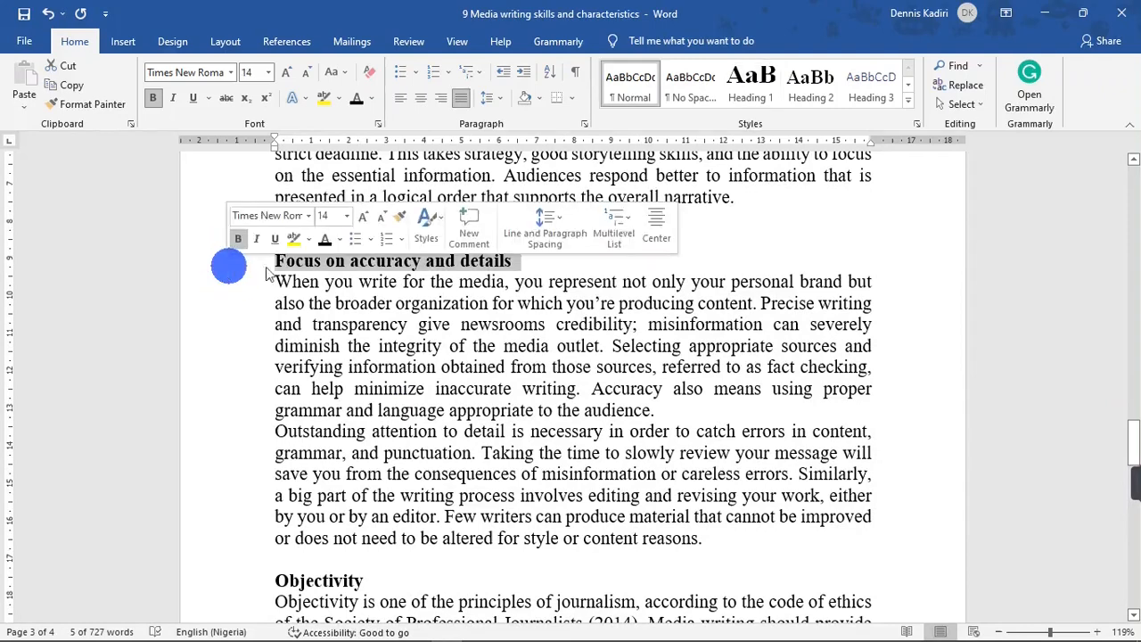
click(749, 94)
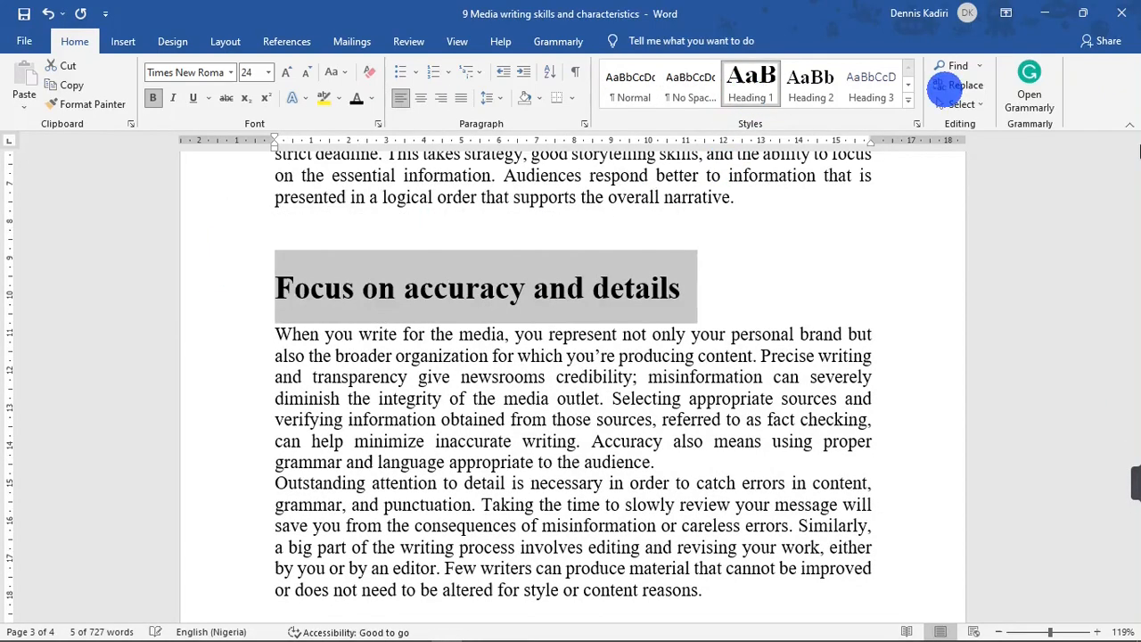
Apply the Heading 1 style to the 'Objectivity' heading.
drag(1134, 434, 1134, 483)
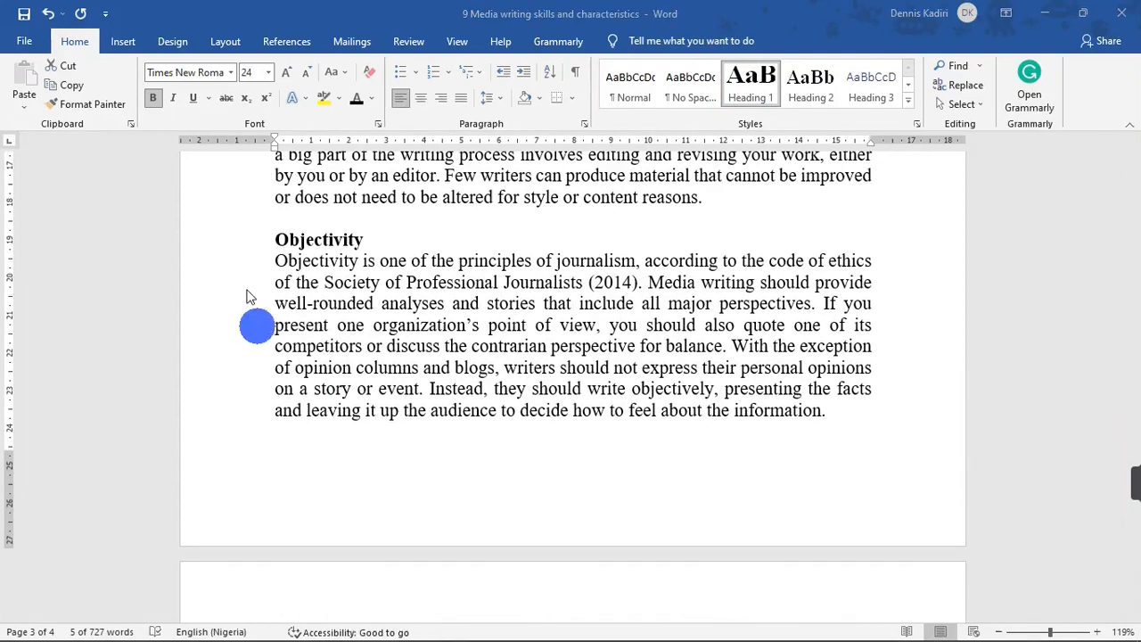
click(227, 243)
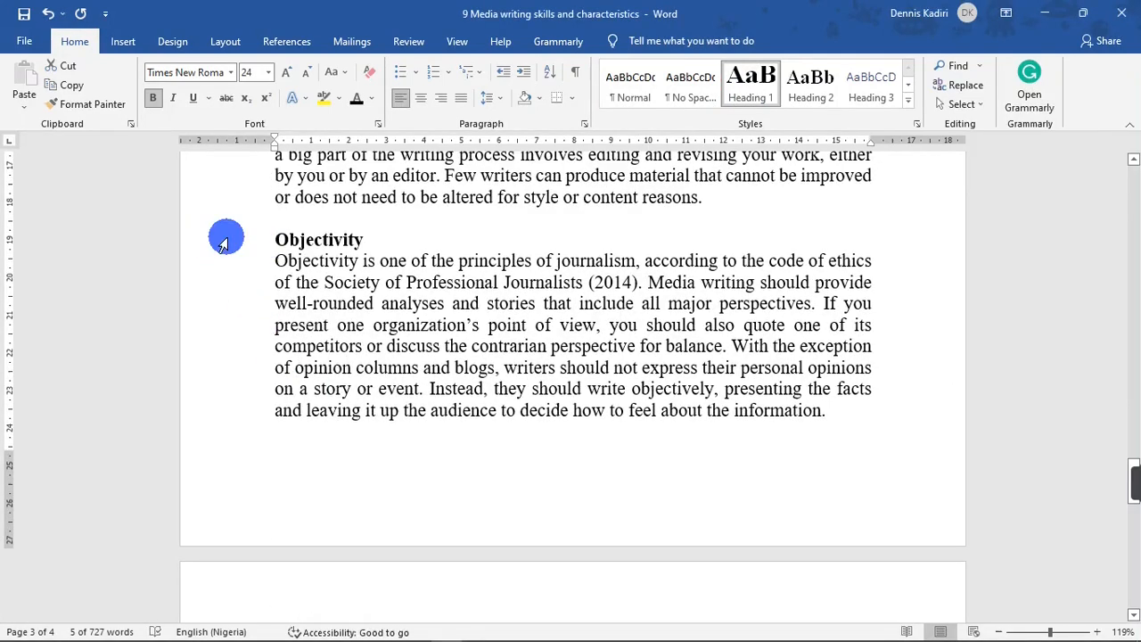
click(227, 246)
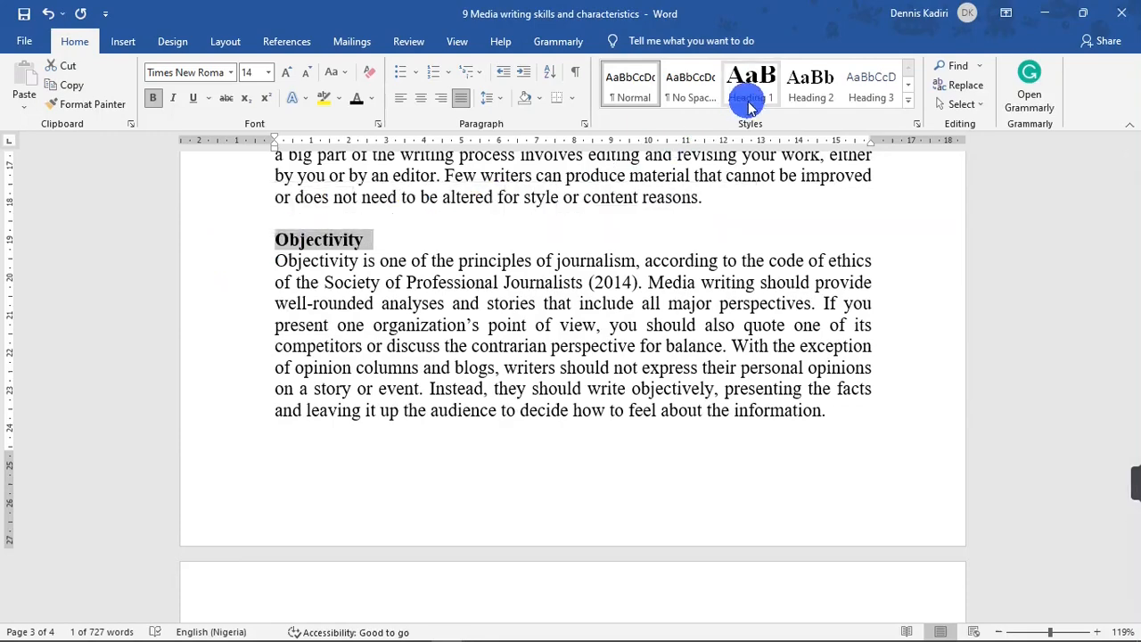
click(746, 102)
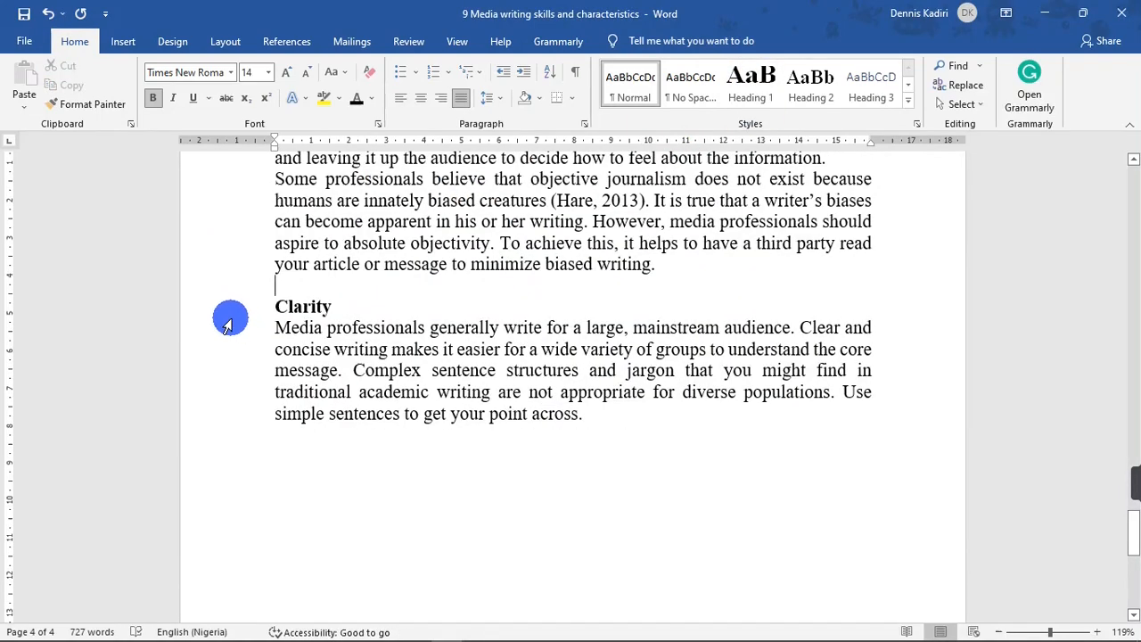
Apply the Heading 1 style to the 'Clarity' heading.
click(228, 325)
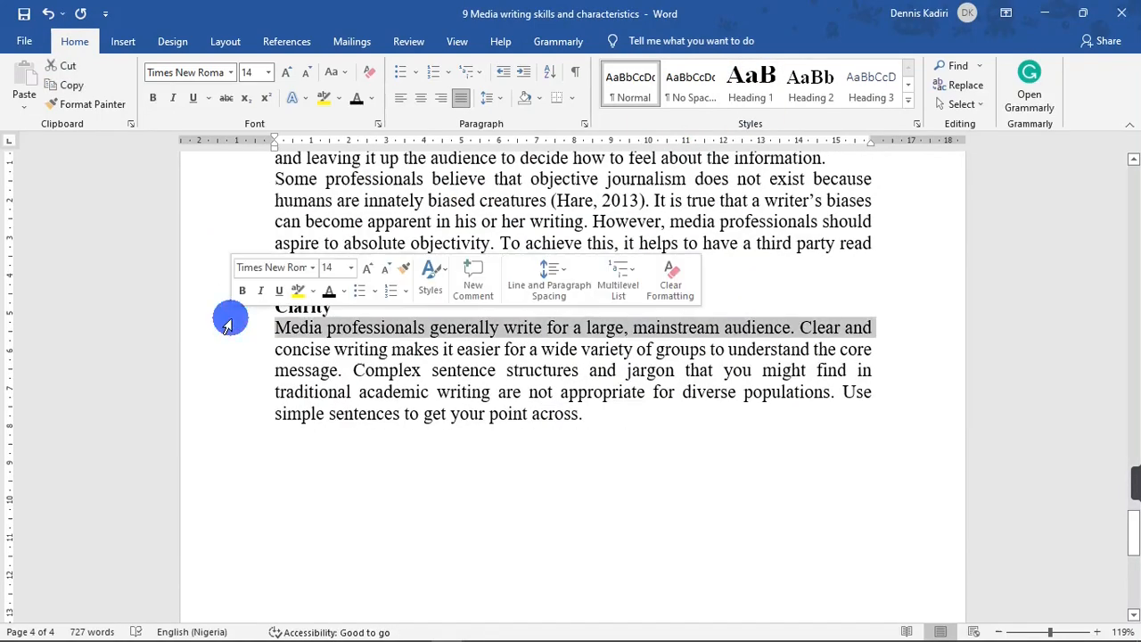
click(217, 305)
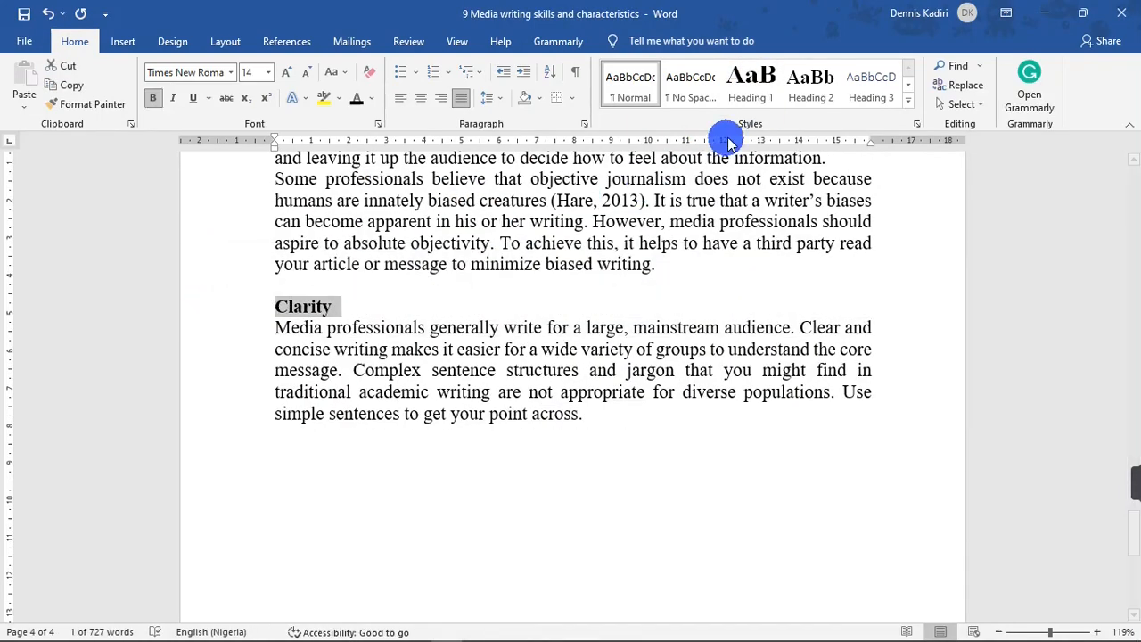
click(759, 96)
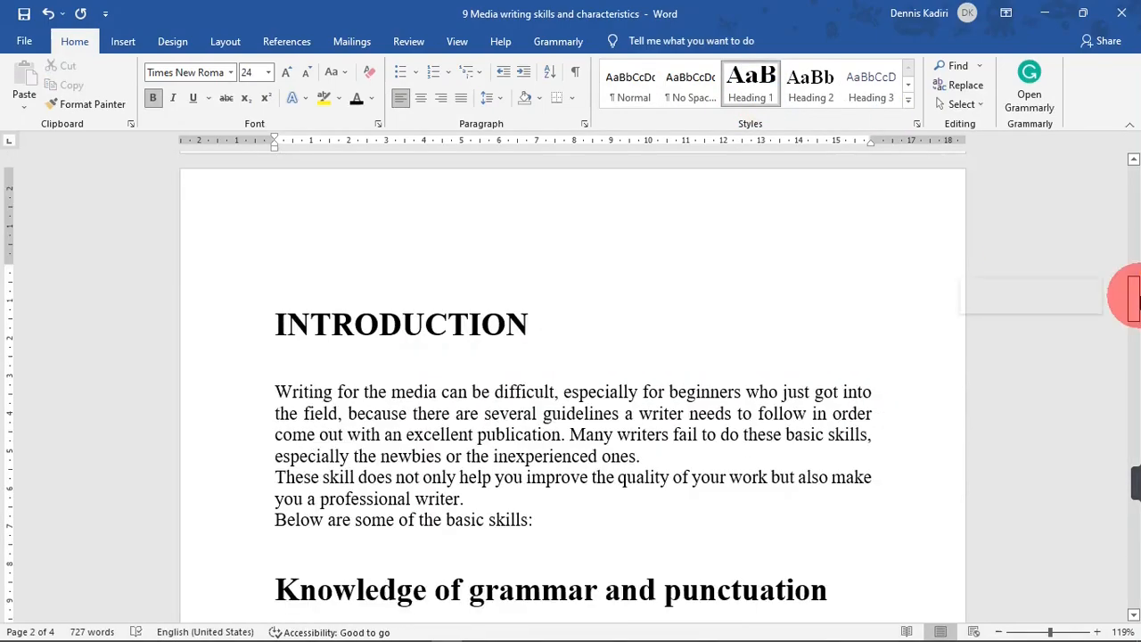
Insert a page break before the INTRODUCTION heading to create a blank page.
mouse_move(1134, 301)
mouse_down()
mouse_move(1135, 522)
mouse_move(1129, 286)
mouse_up()
click(275, 430)
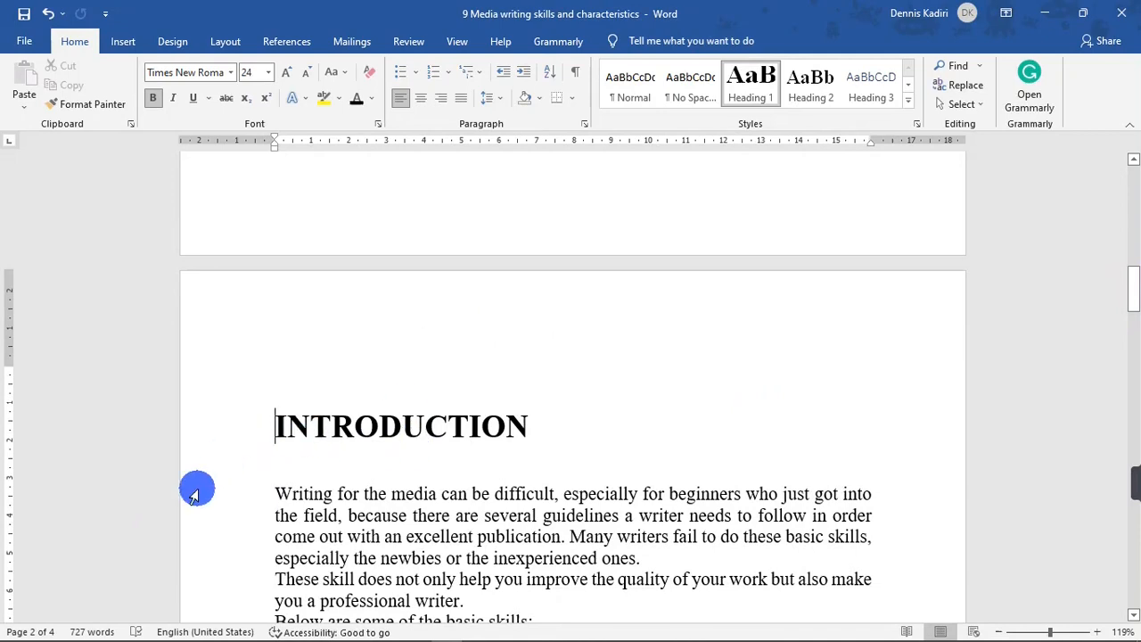
key(ctrl+Return)
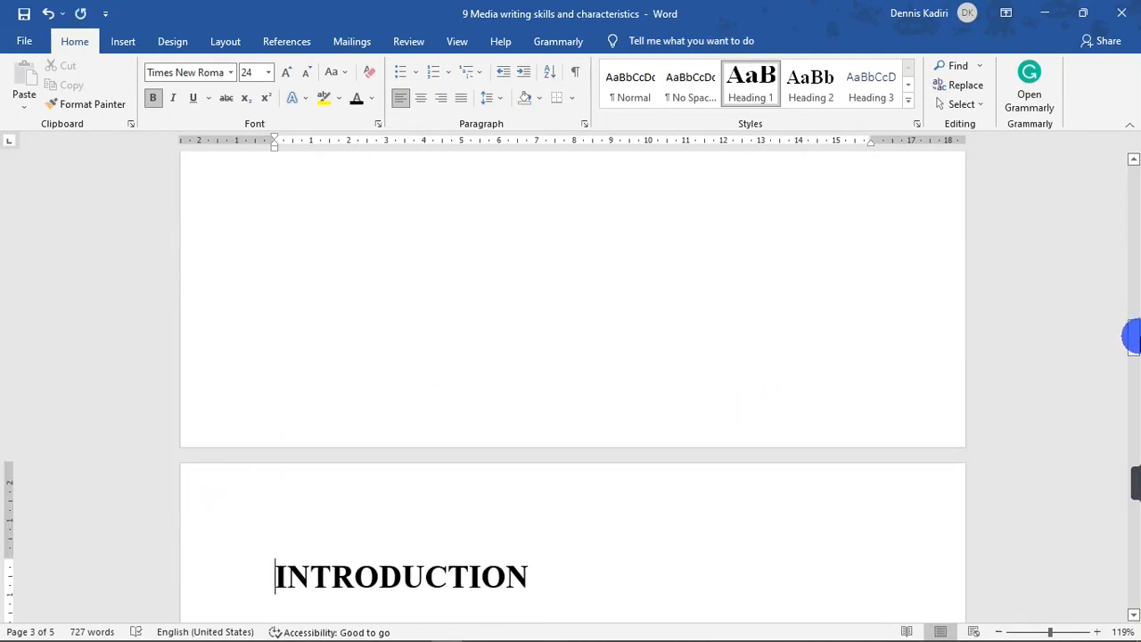
Insert an Automatic Table 1 table of contents on the new blank page.
drag(1132, 336, 1132, 320)
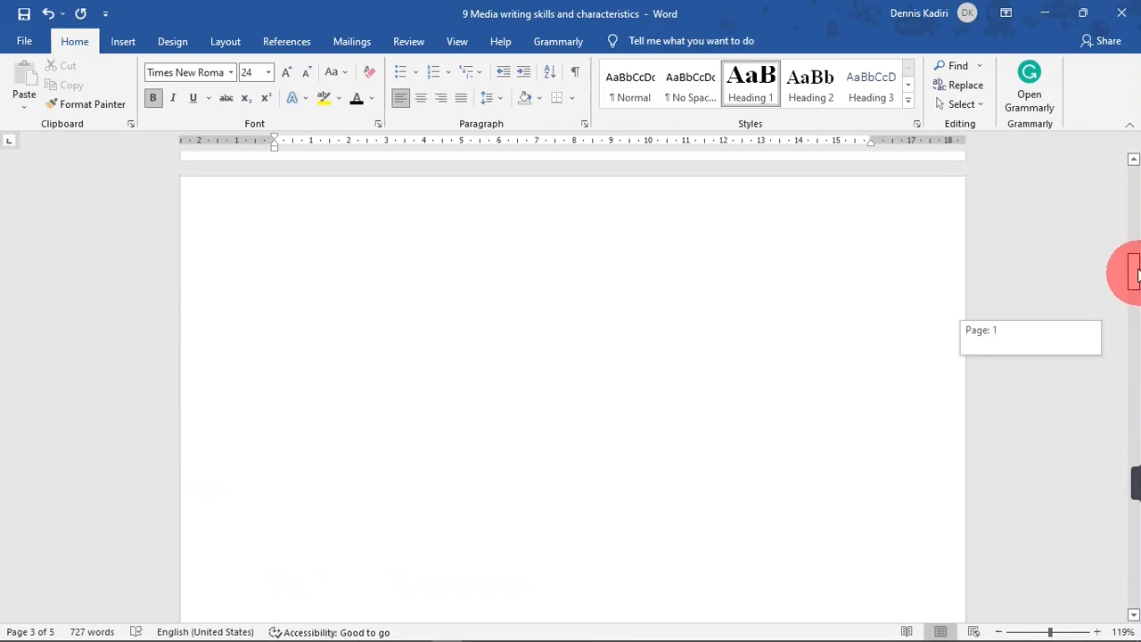
drag(1132, 276, 1134, 256)
click(311, 451)
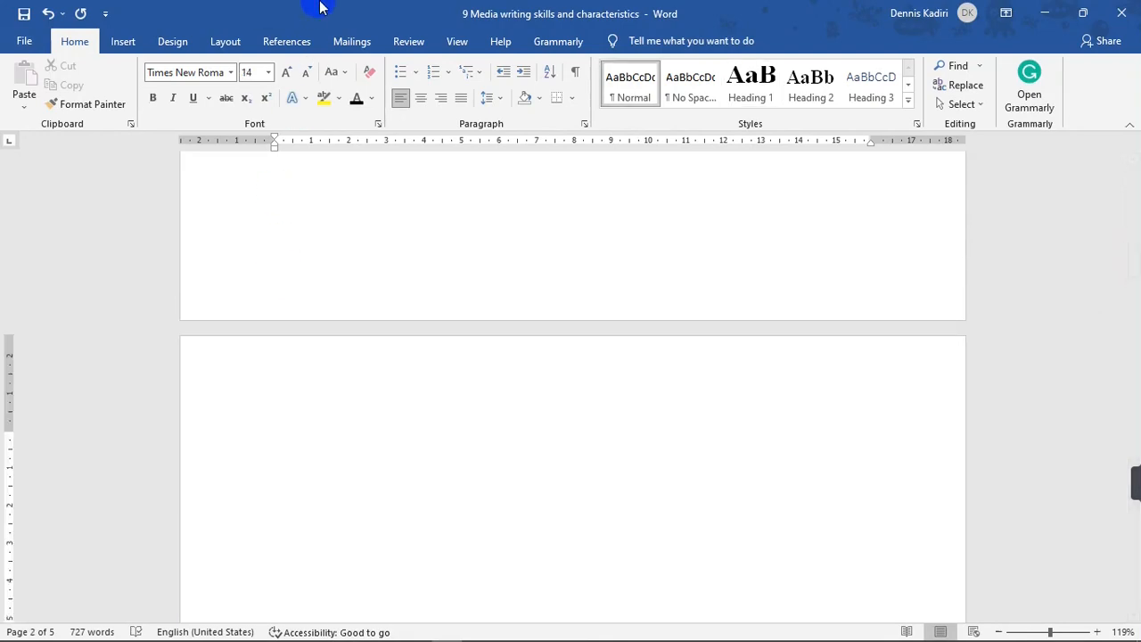
click(286, 41)
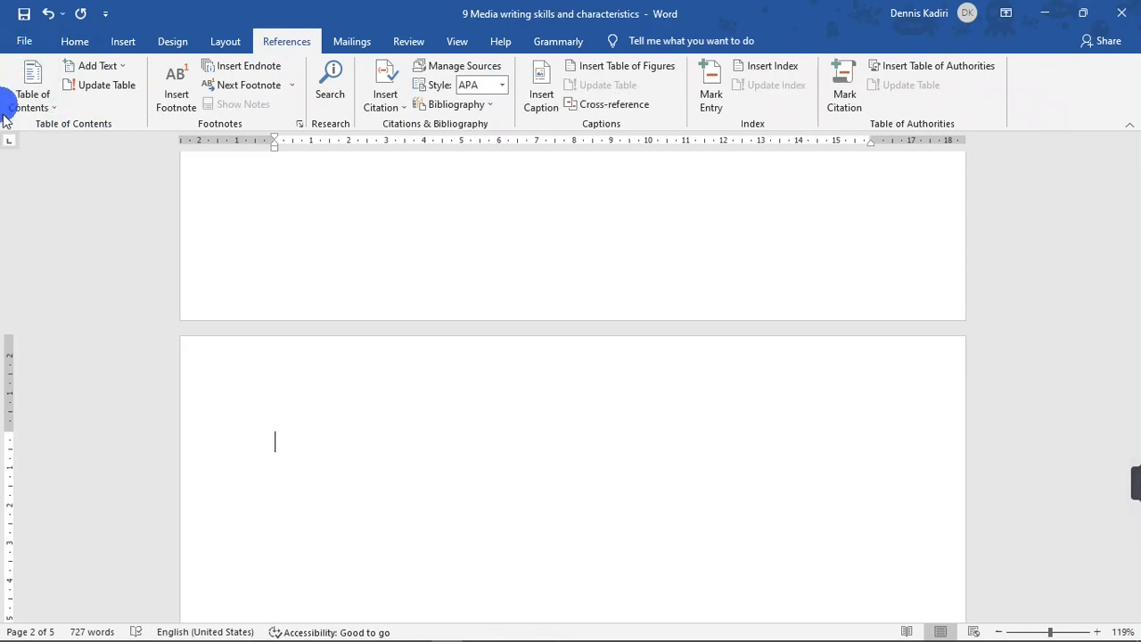
click(34, 89)
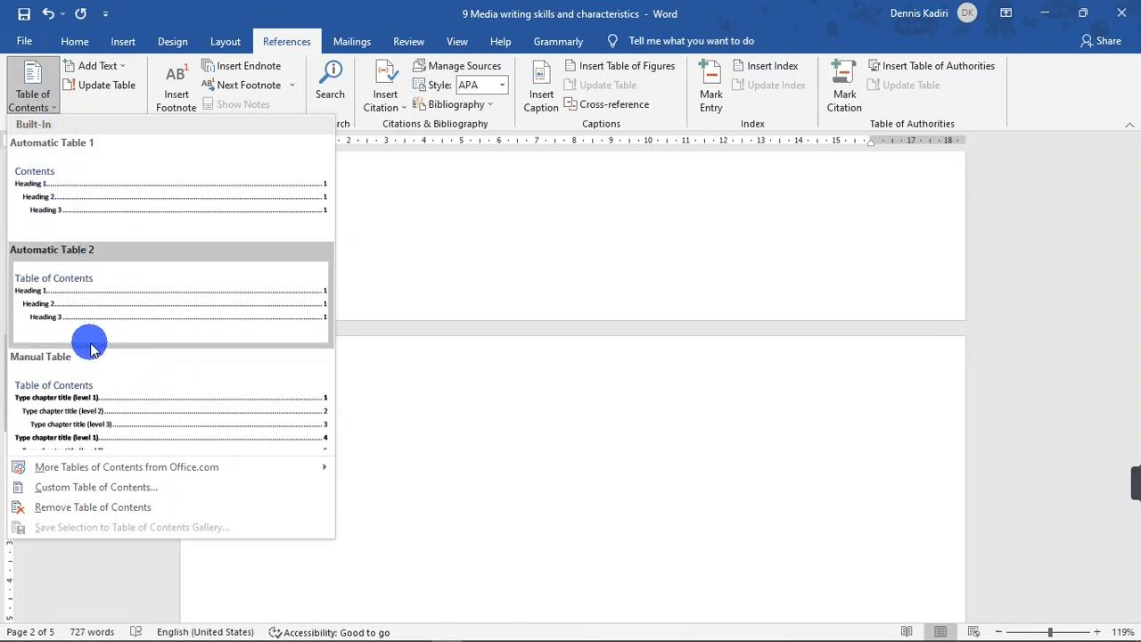
click(82, 214)
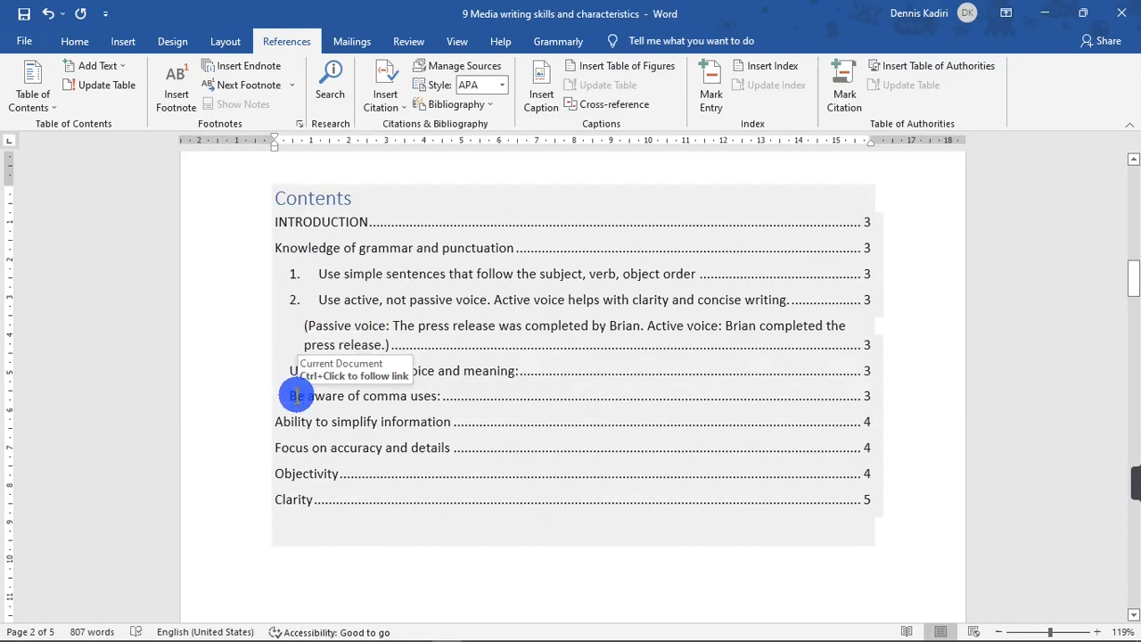
Number the 'Understand word choice and meaning:' heading as item 3.
drag(1134, 272, 1129, 408)
click(302, 370)
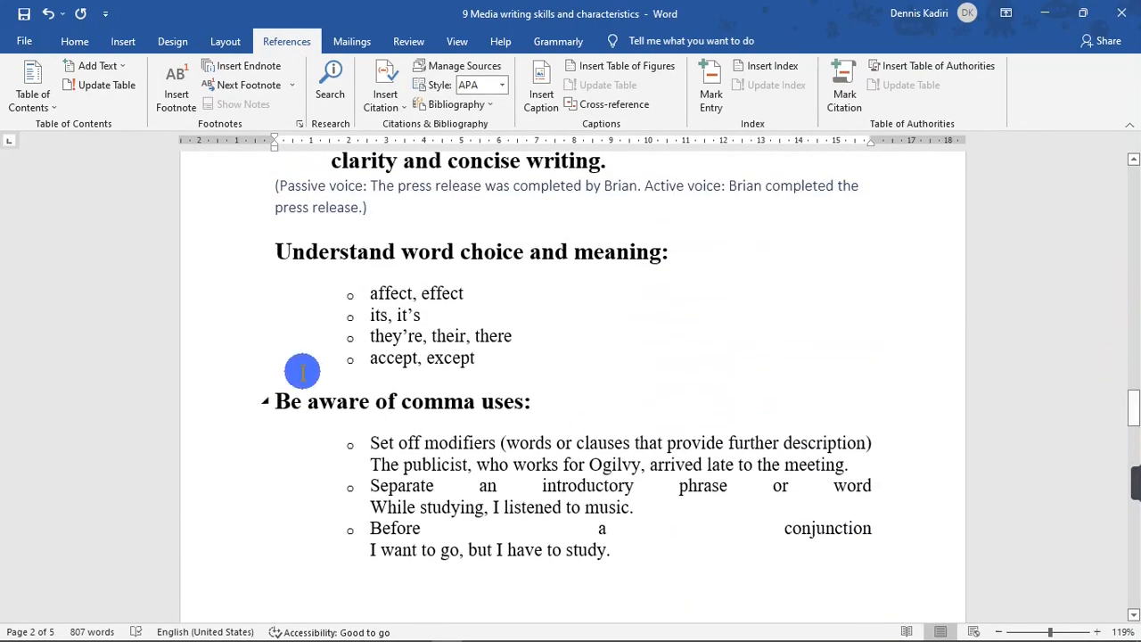
drag(1125, 413, 1125, 384)
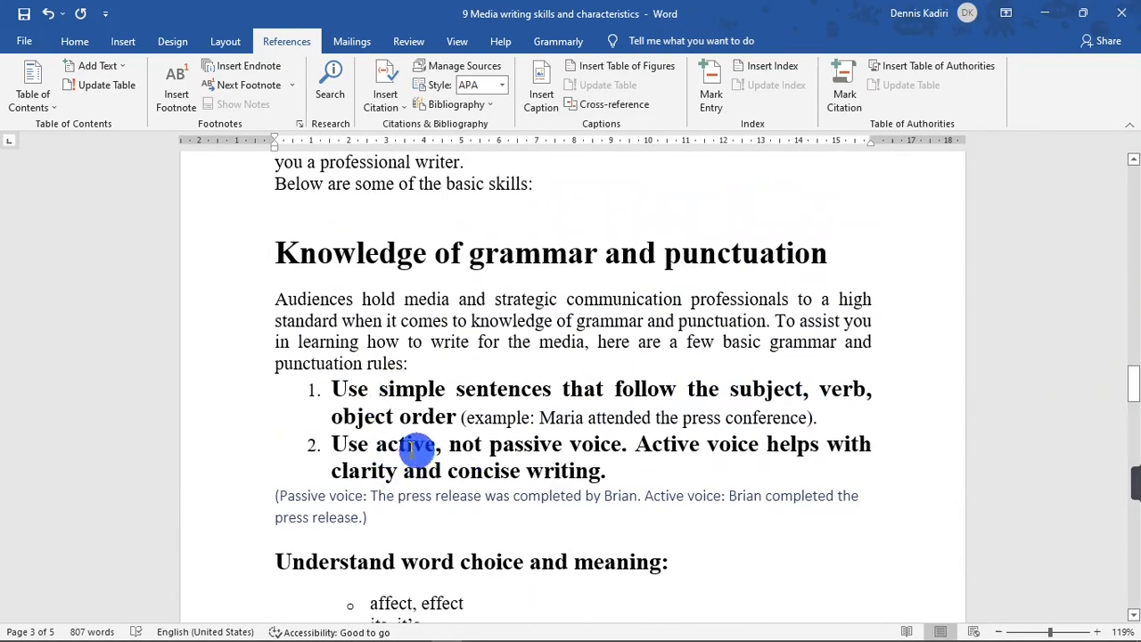
scroll(445, 455, down, 2)
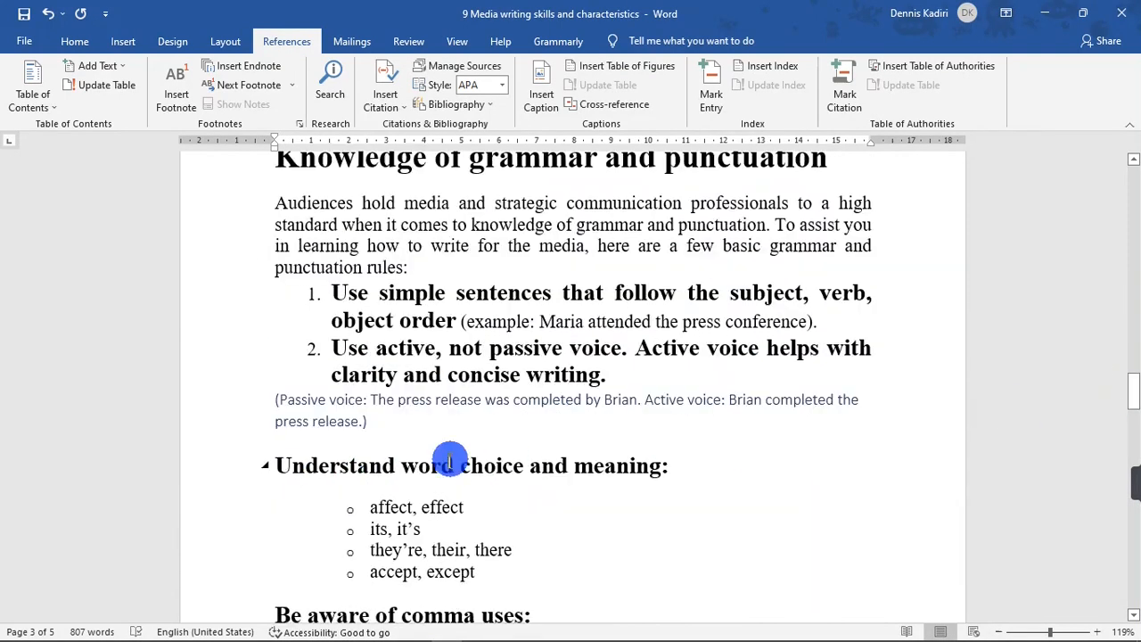
click(270, 465)
text(3.)
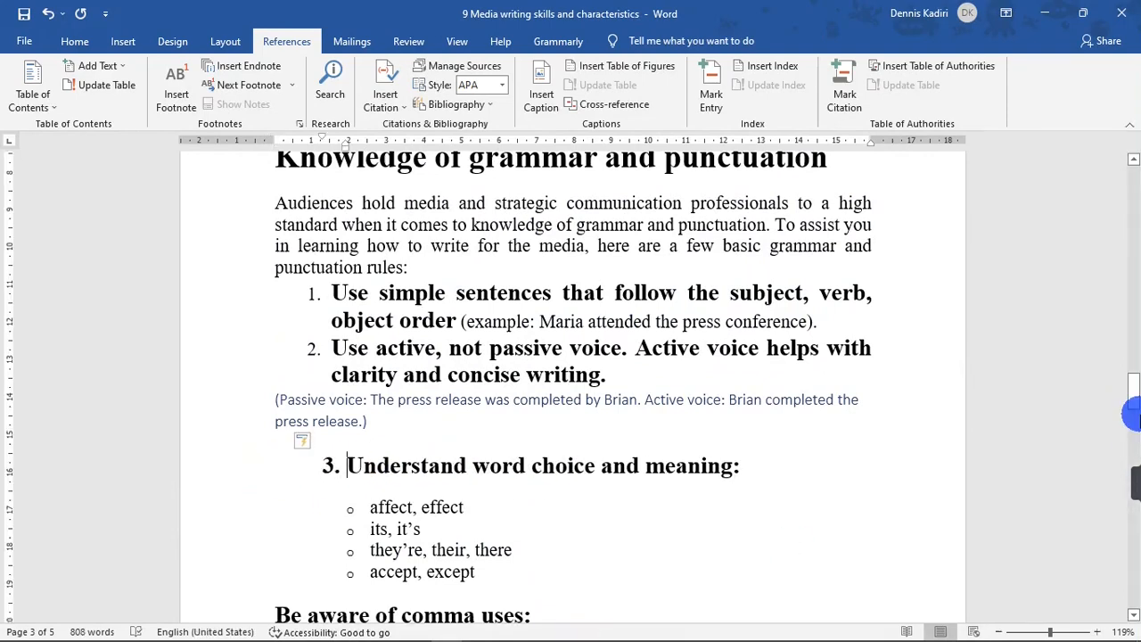
Number the 'Be aware of comma uses:' heading as item 4.
mouse_move(1132, 392)
mouse_down()
mouse_move(1129, 382)
mouse_move(1131, 406)
mouse_up()
click(275, 369)
text(4.)
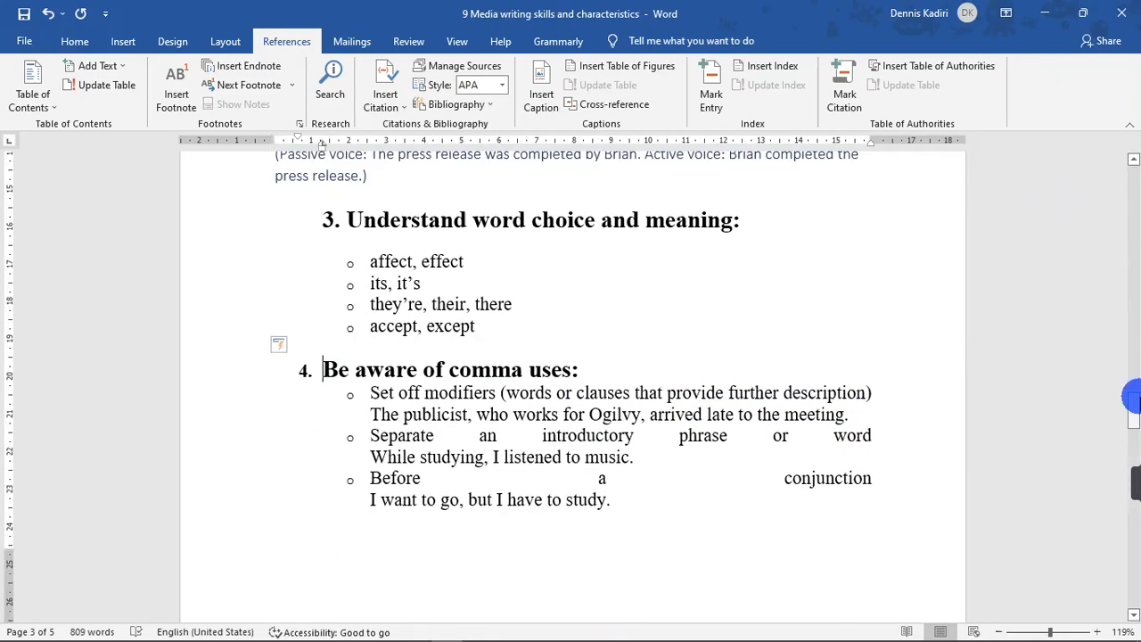
Number the passive voice example paragraph as sub-item 'i.'.
drag(1132, 401, 1125, 382)
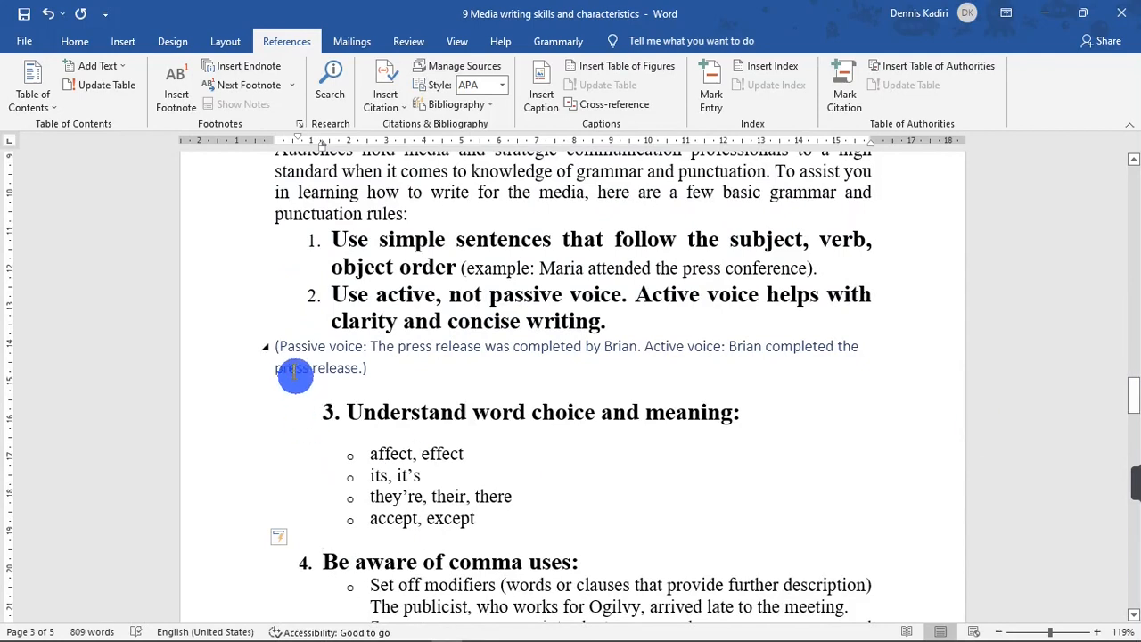
click(274, 347)
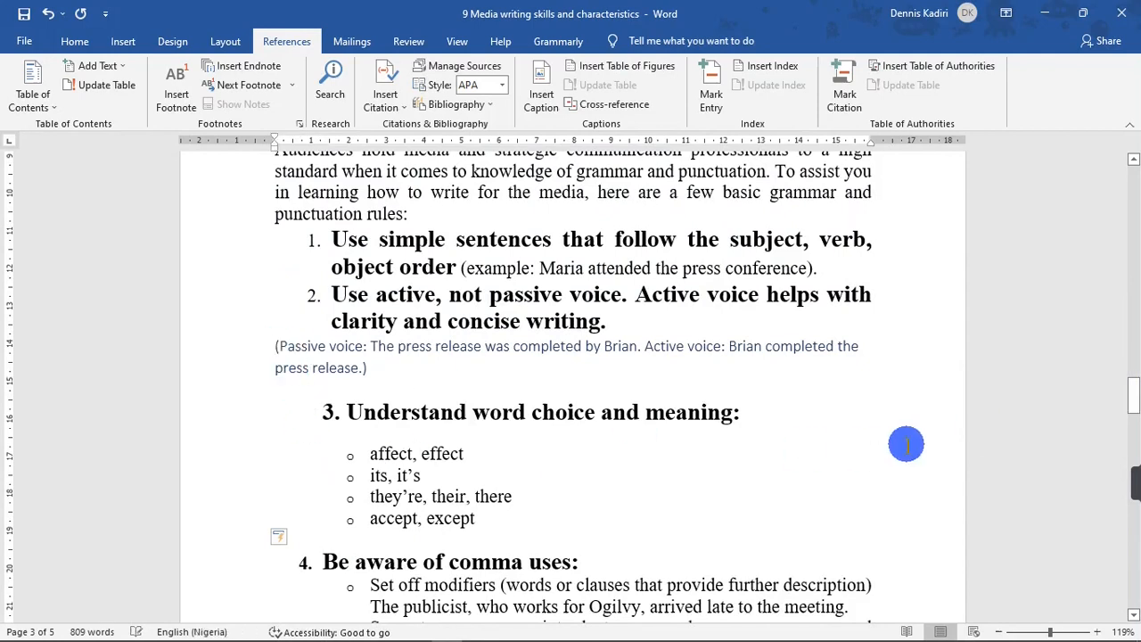
text(i.)
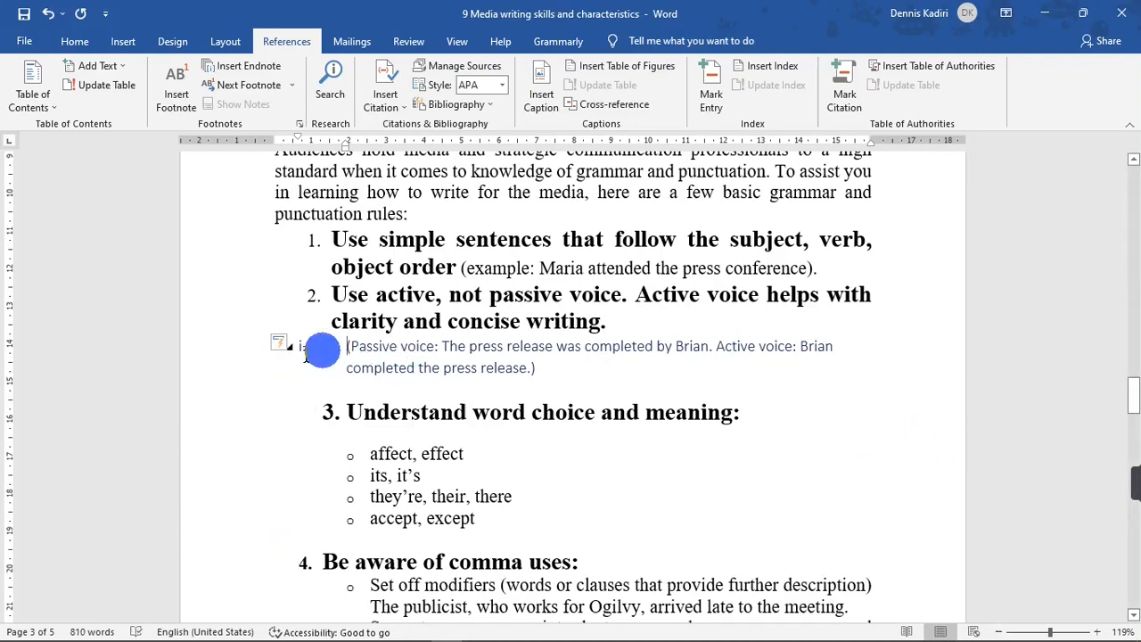
double_click(249, 354)
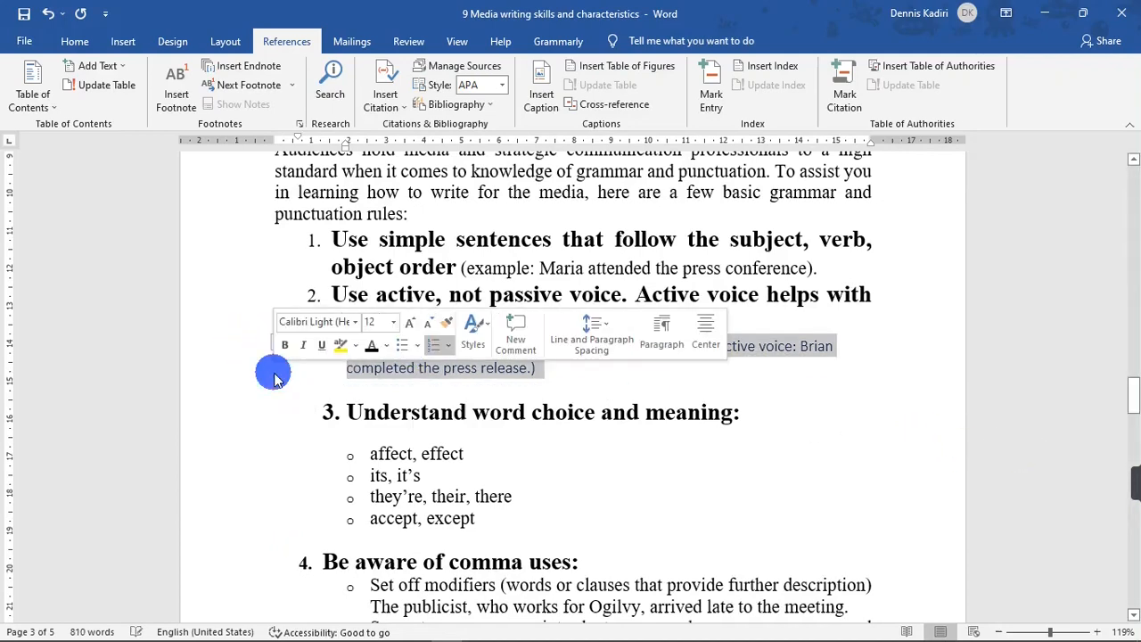
click(75, 42)
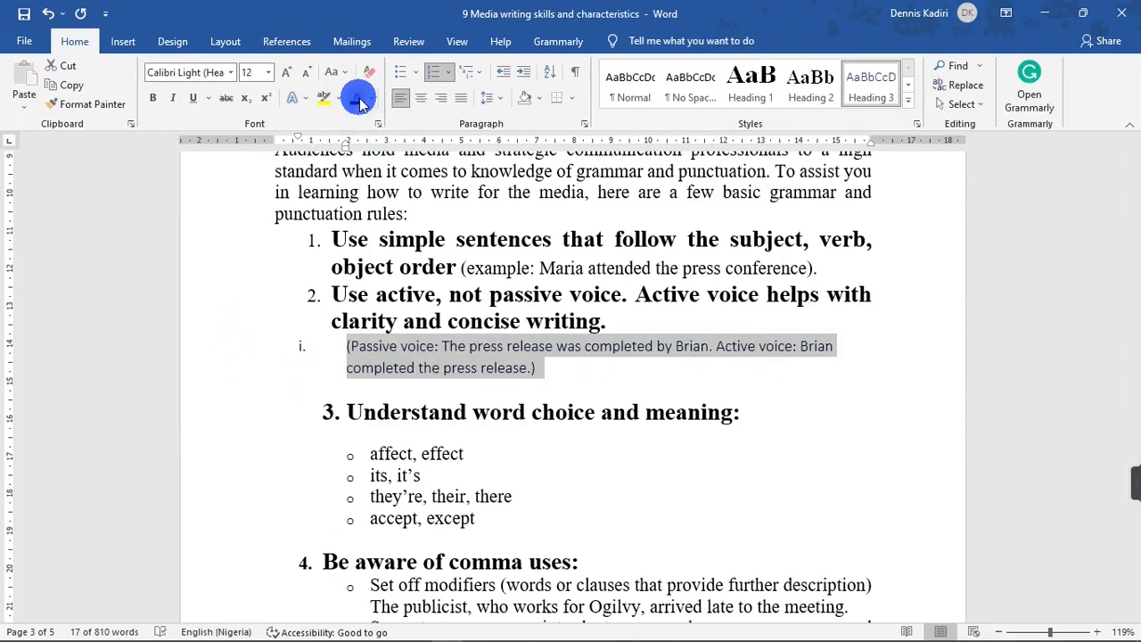
click(348, 364)
Update the entire table of contents.
mouse_move(1132, 395)
mouse_down()
mouse_move(1131, 415)
mouse_move(1130, 209)
mouse_move(1128, 278)
mouse_up()
click(519, 319)
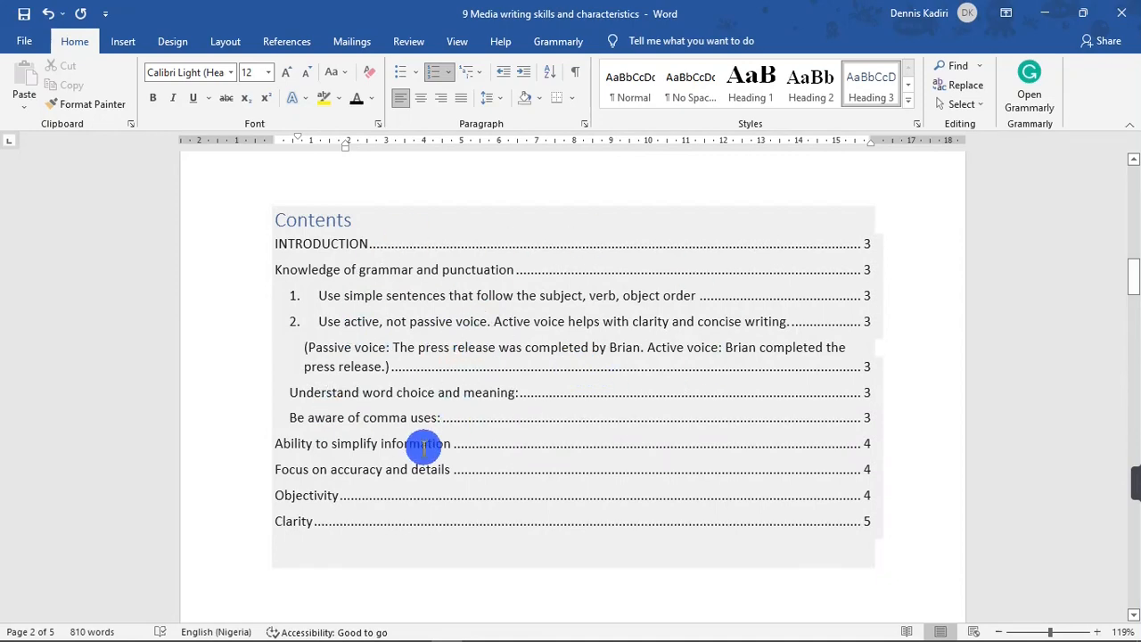
click(503, 336)
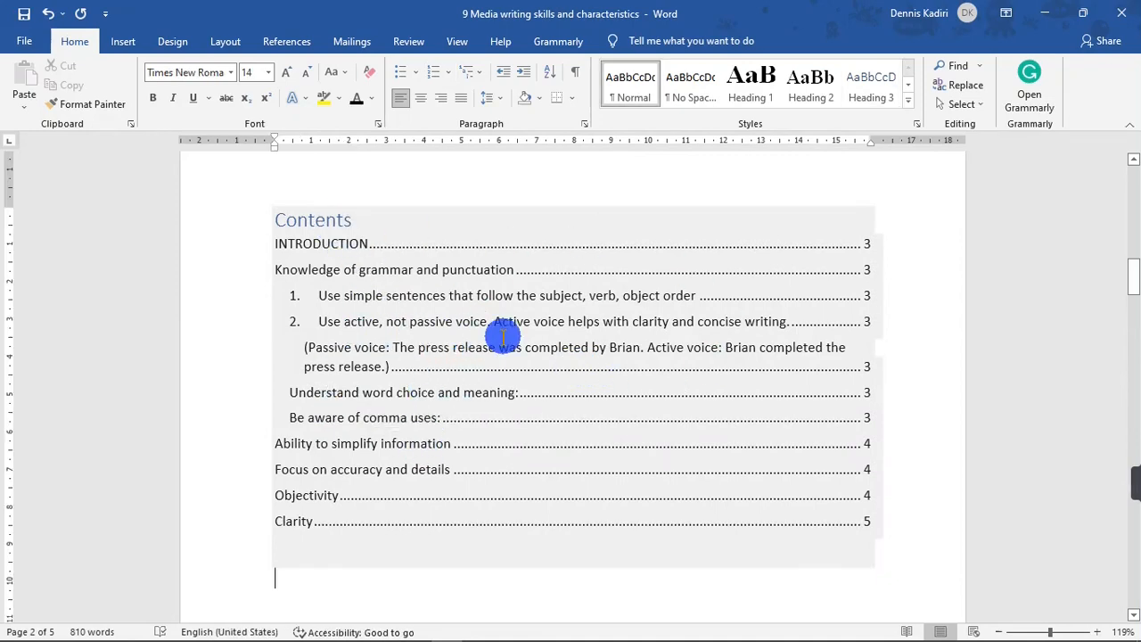
click(450, 270)
right_click(450, 270)
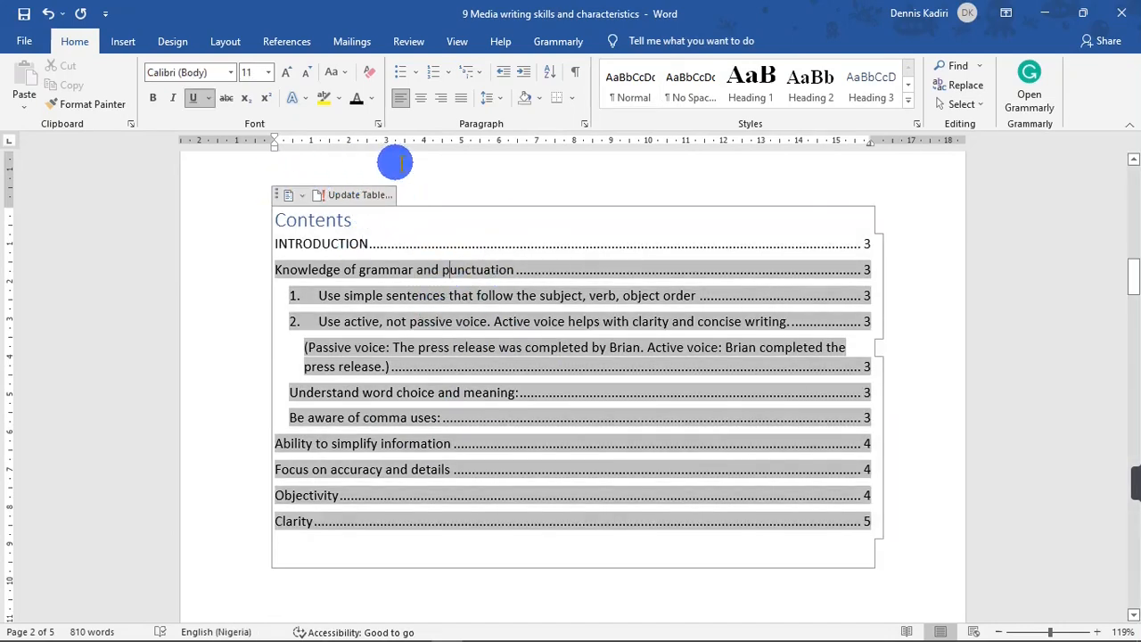
click(373, 205)
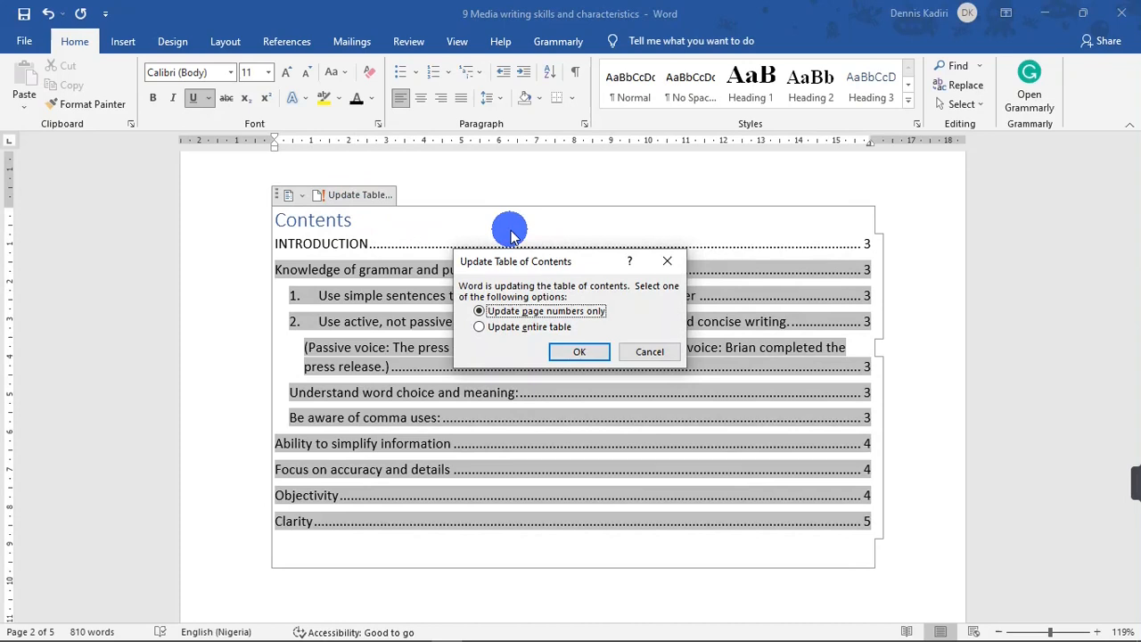
click(513, 330)
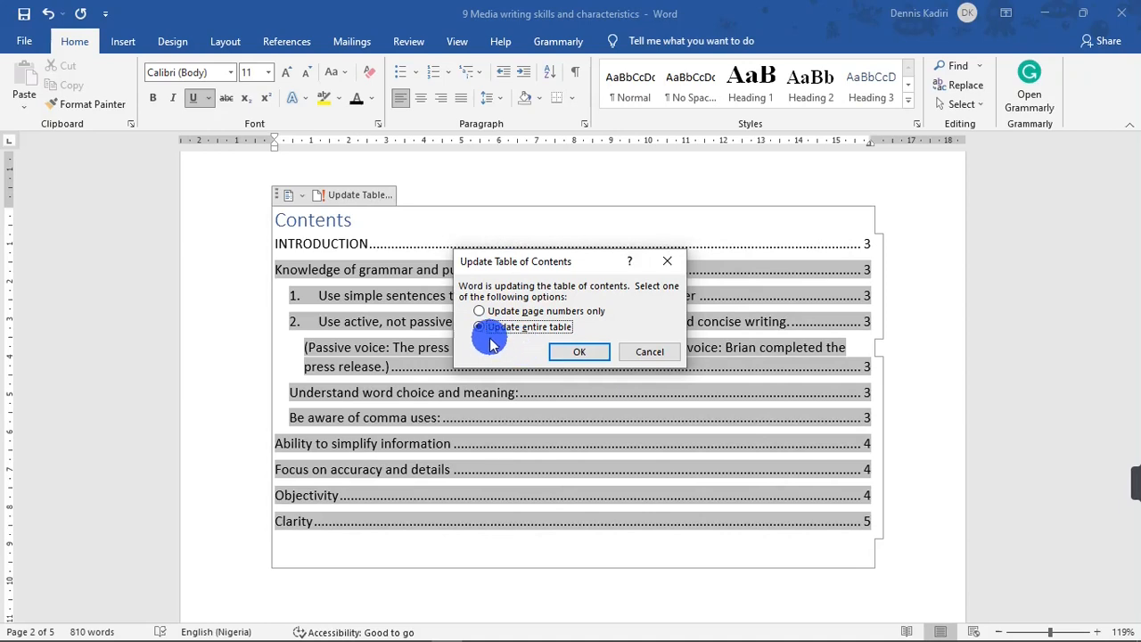
click(570, 353)
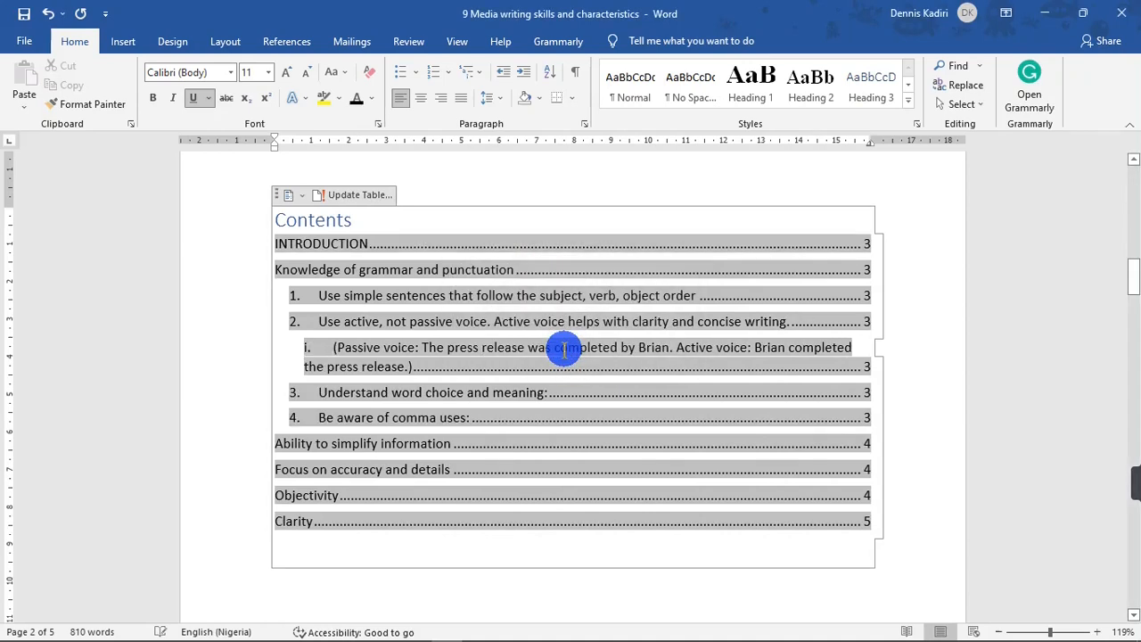
Change the INTRODUCTION entry to 'INTRODUCTION TO MY ASSIGNMENT' in the table of contents.
click(331, 589)
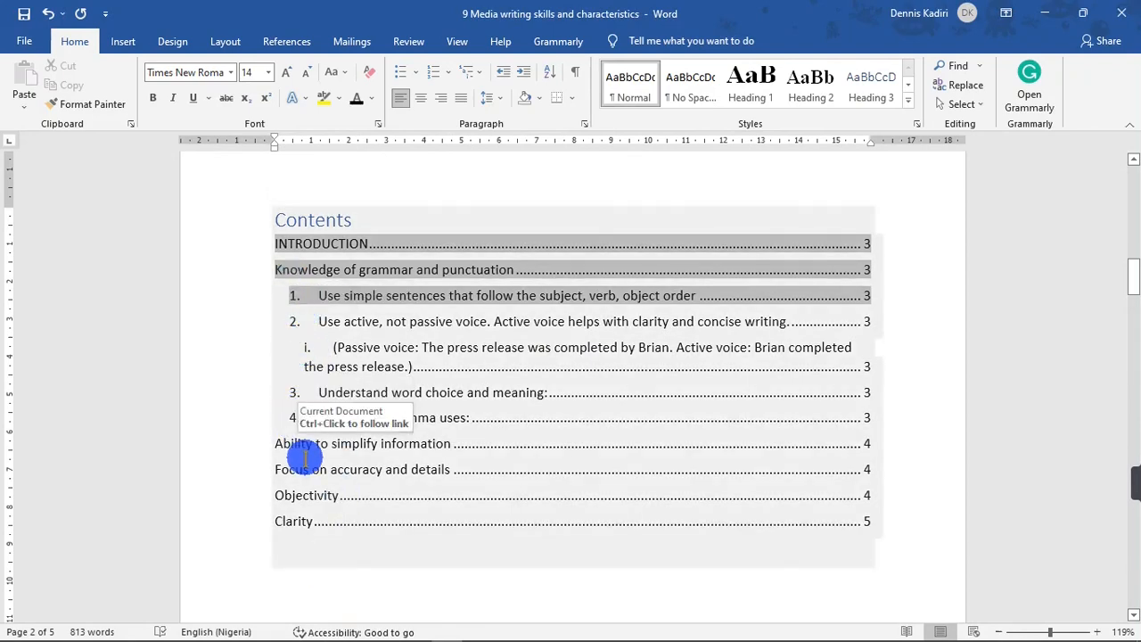
click(511, 603)
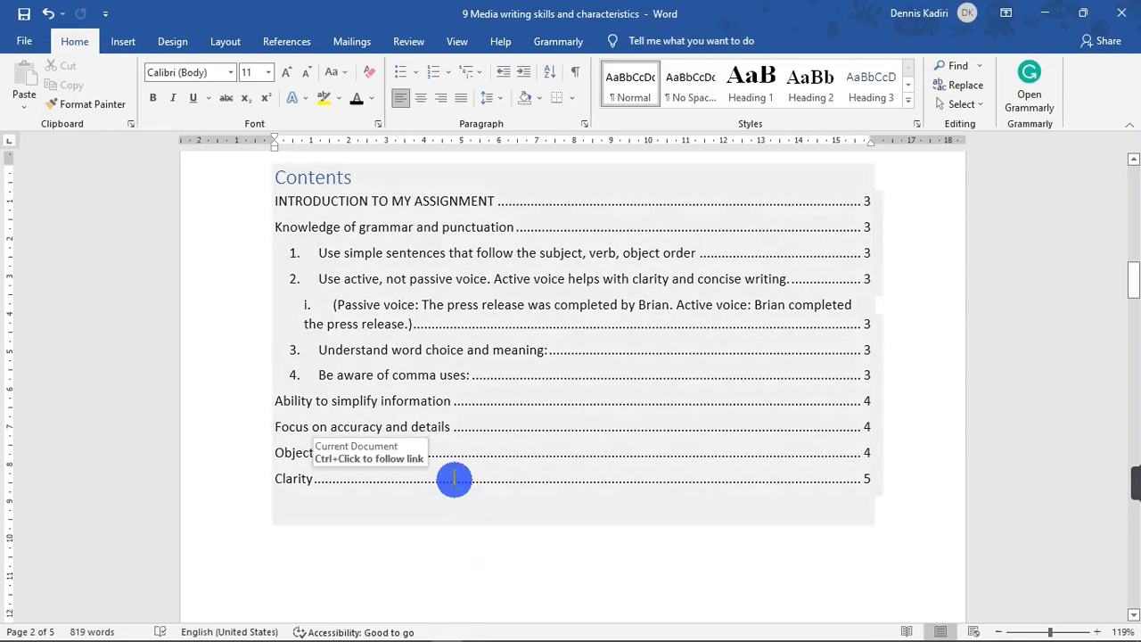
Replace the table of contents with a custom one showing only 1 heading level.
click(279, 45)
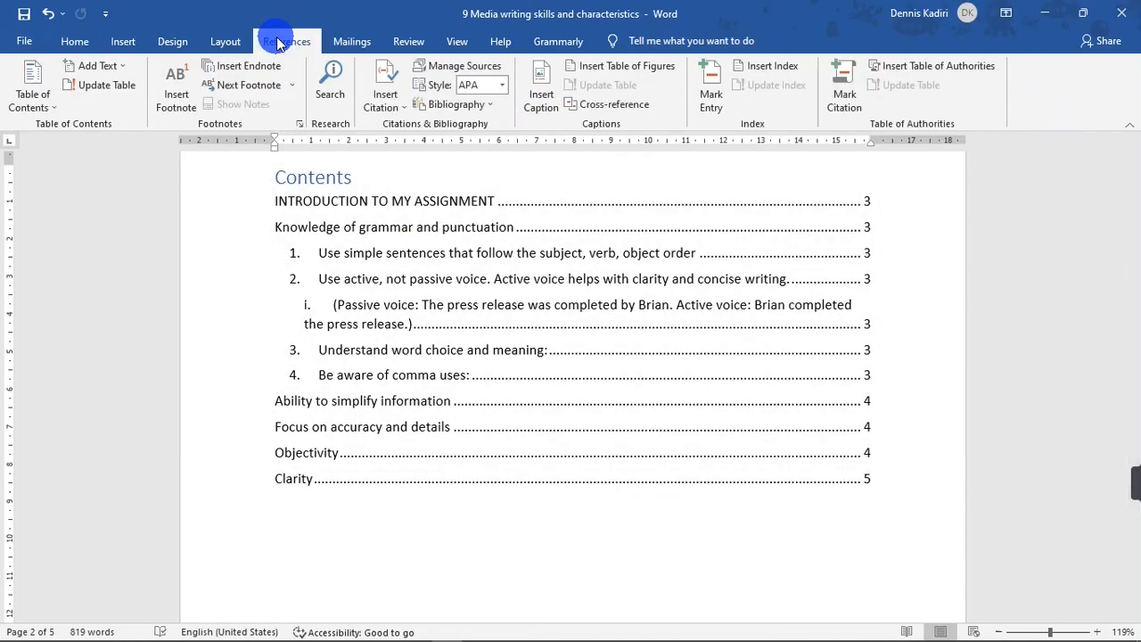
click(16, 96)
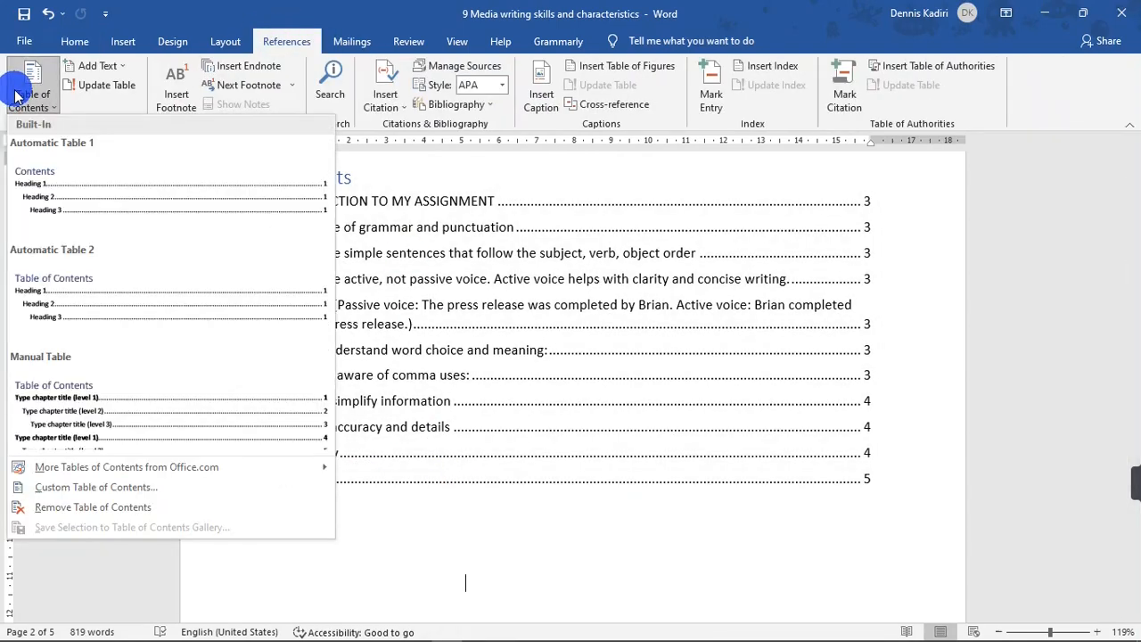
click(80, 496)
drag(526, 140, 783, 158)
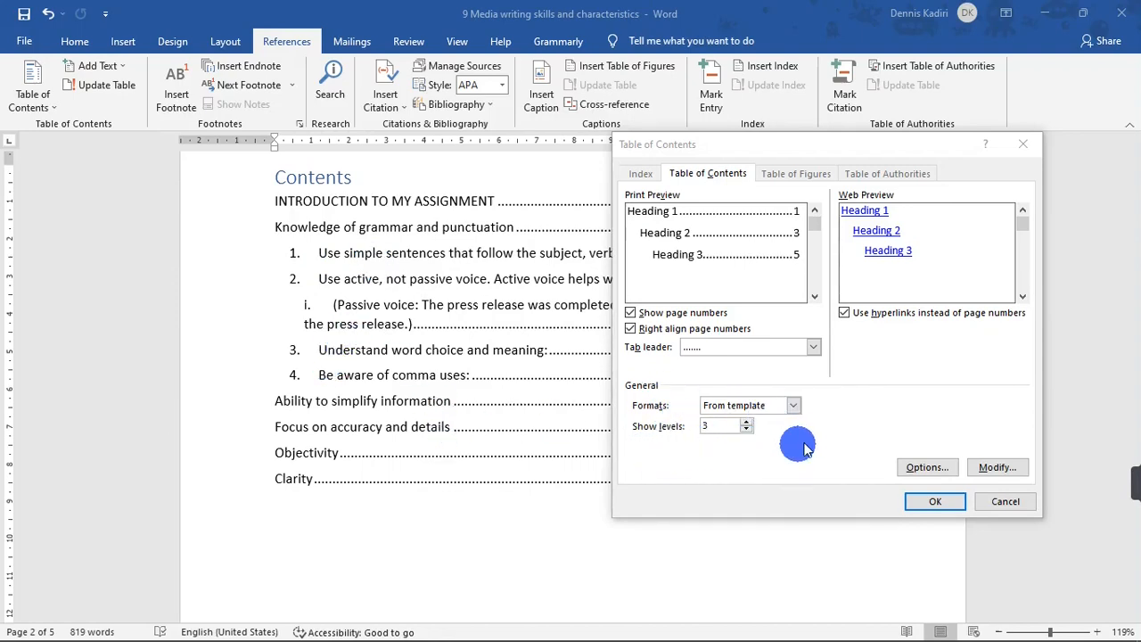
click(745, 432)
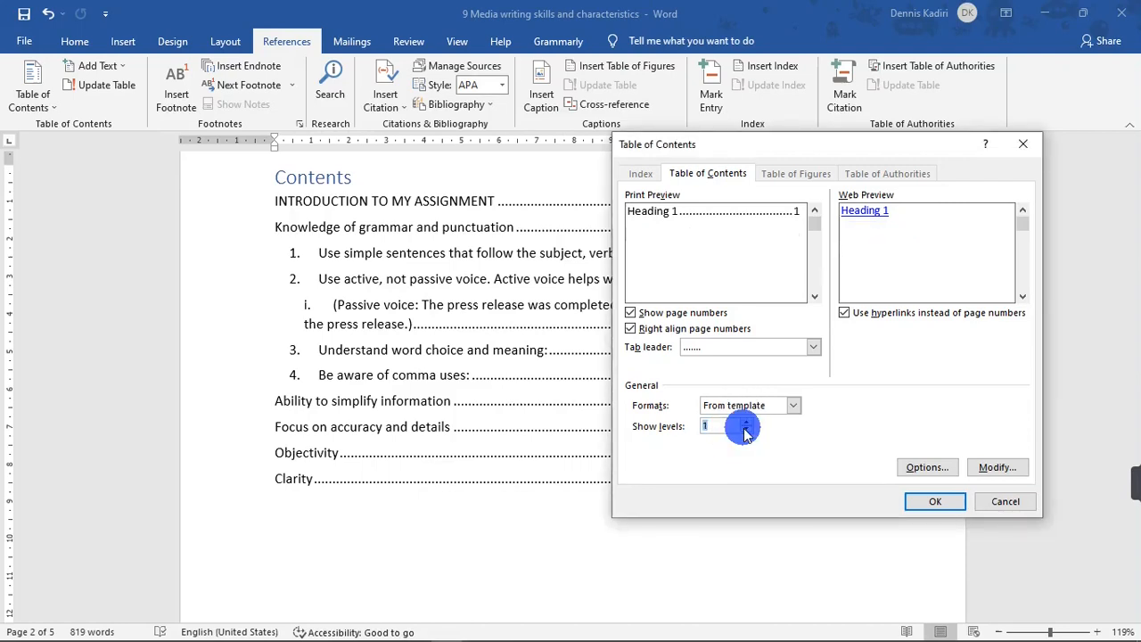
click(945, 502)
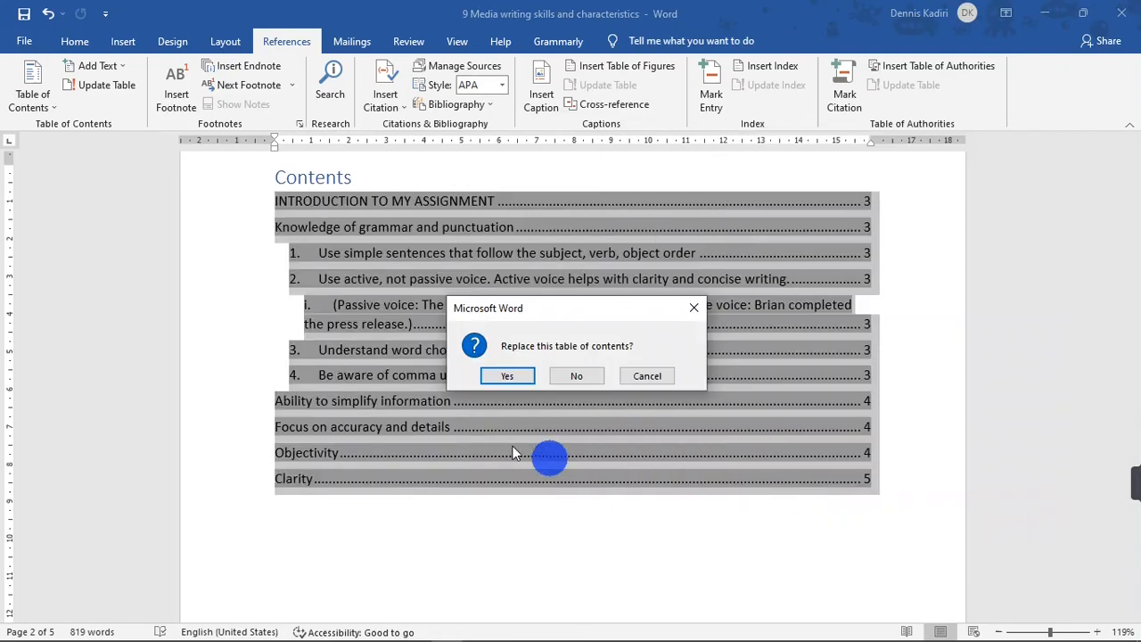
click(512, 378)
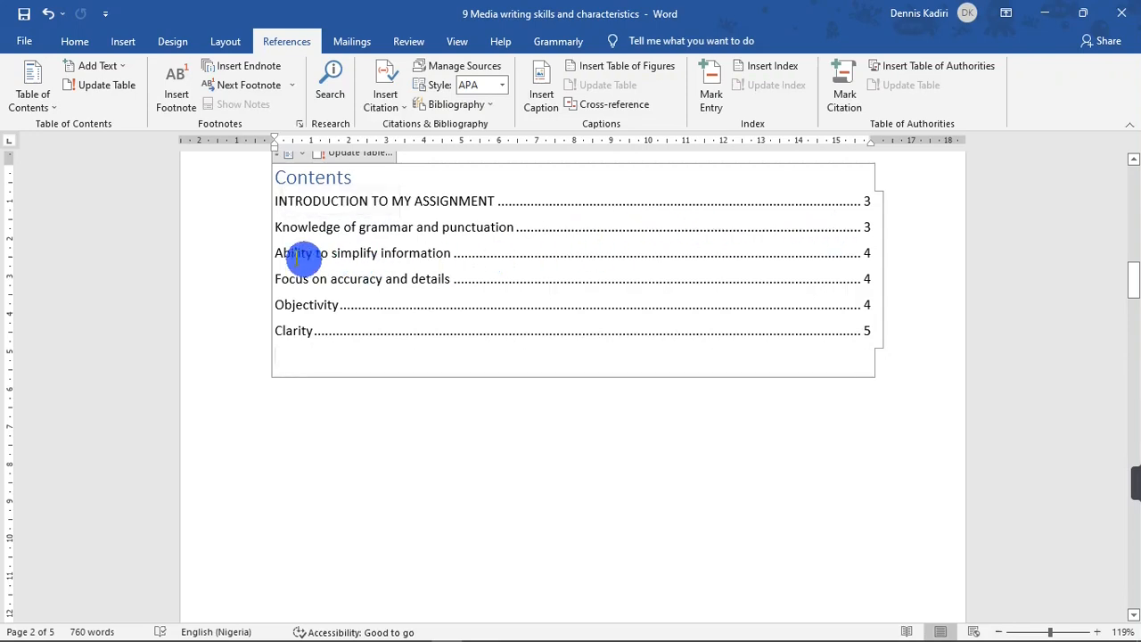
click(444, 399)
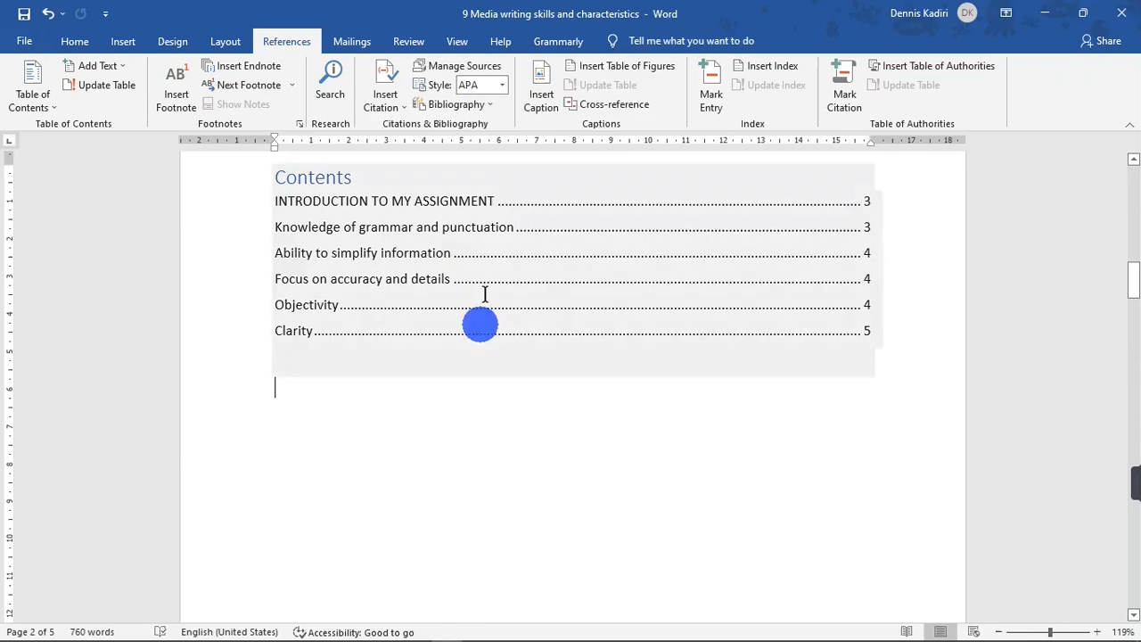